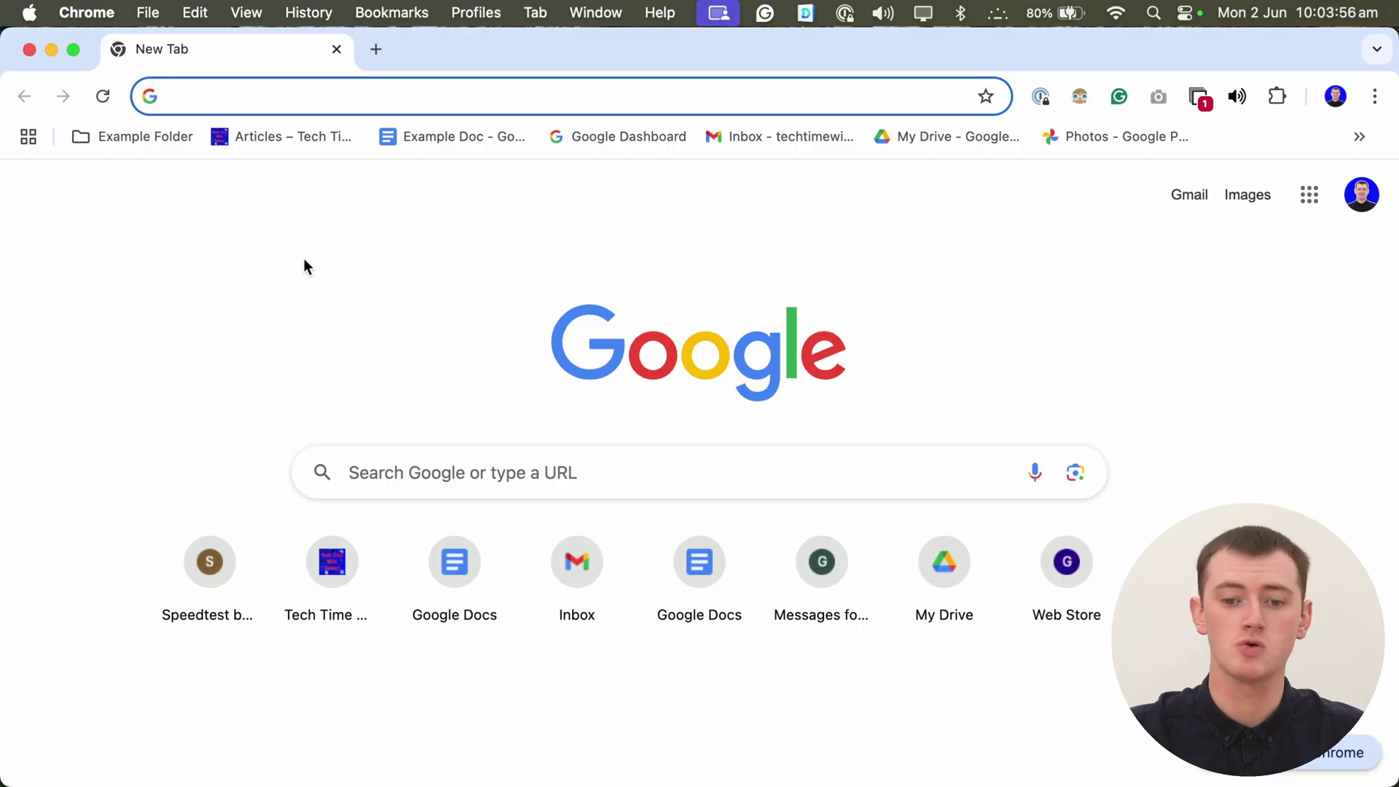
Step: Load photos.google.com in the current Chrome tab using the 'pho' autocomplete suggestion
{"action": "type", "text": "photos.google.com"}
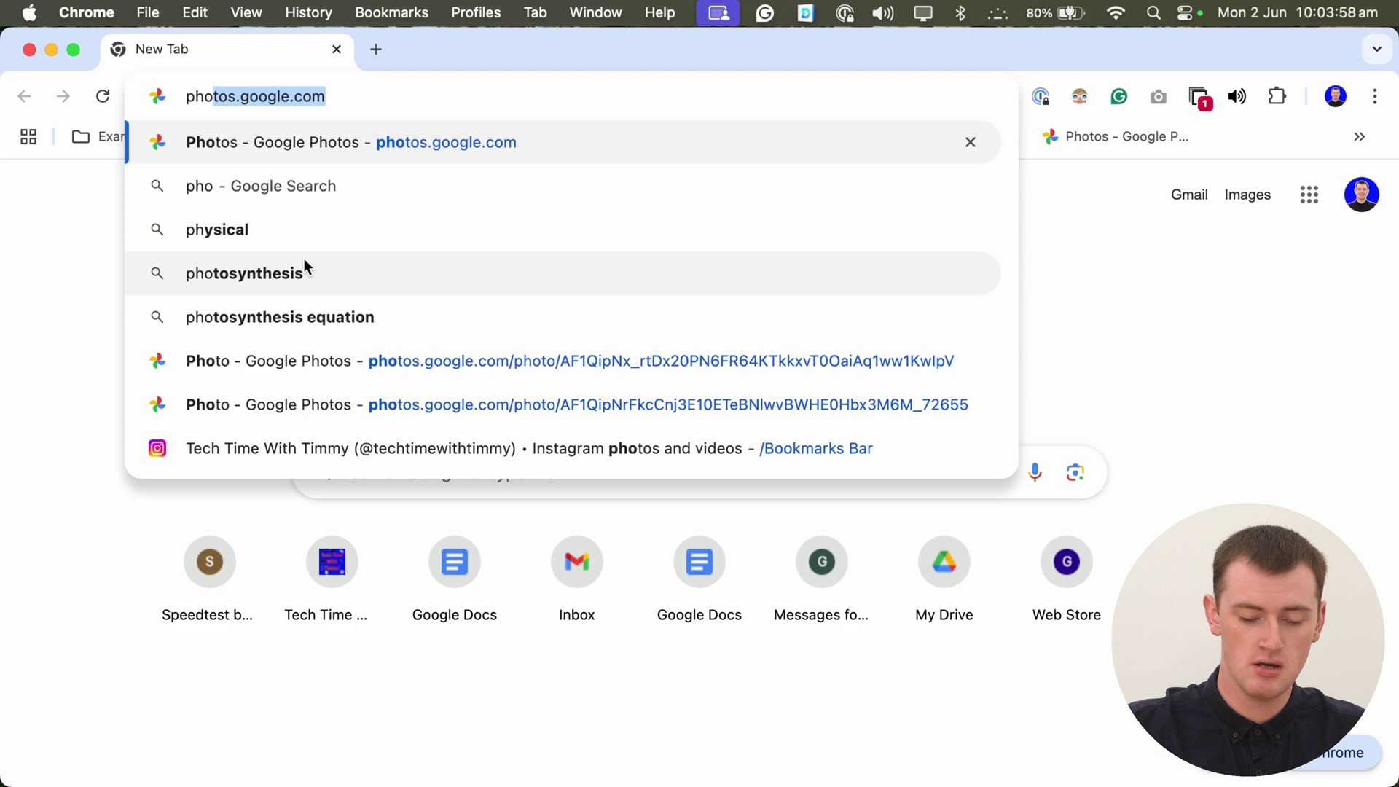
{"action": "key", "text": "Return"}
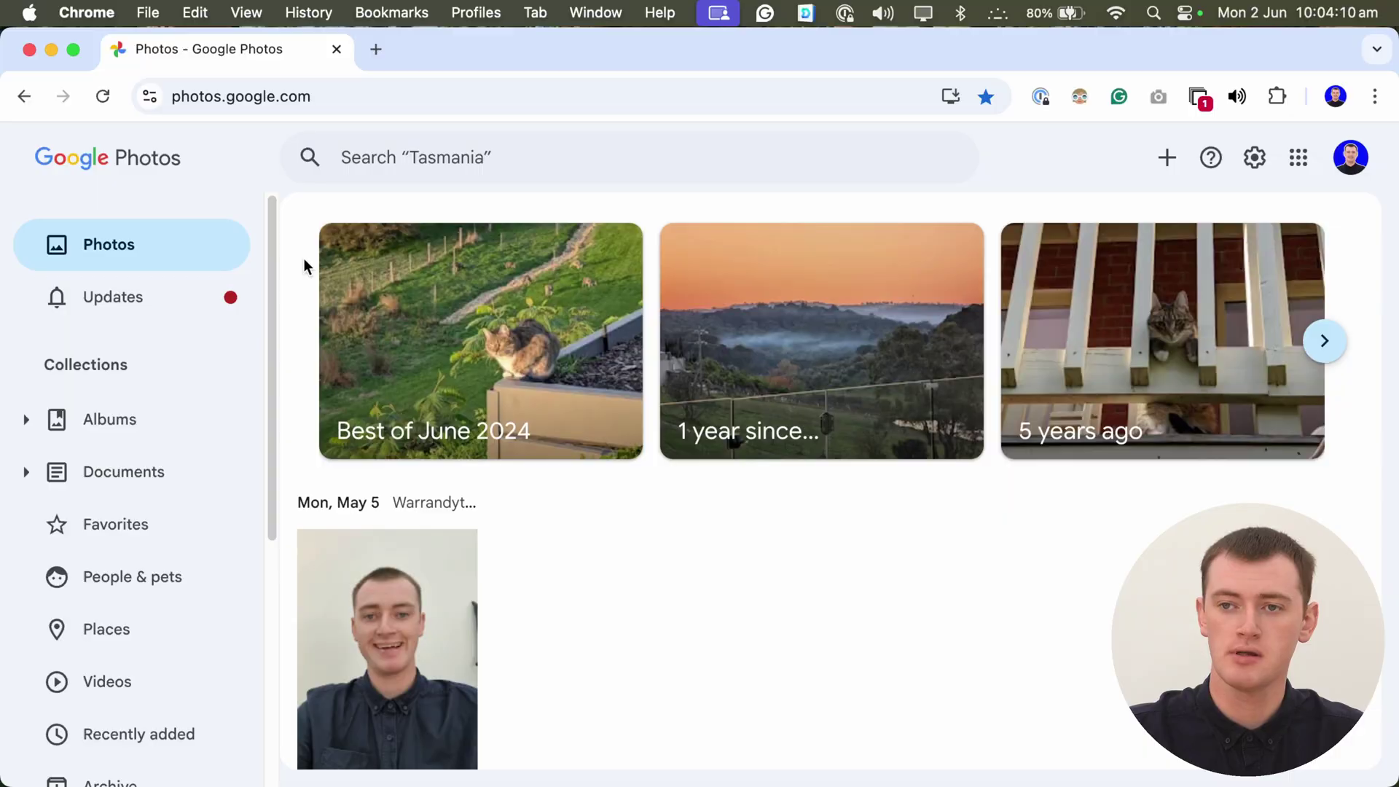
Step: Scroll down the Photos timeline and visit the Updates page
{"action": "scroll", "coordinate": [815, 547], "scroll_direction": "down", "scroll_amount": 1}
{"action": "scroll", "coordinate": [849, 539], "scroll_direction": "down", "scroll_amount": 5}
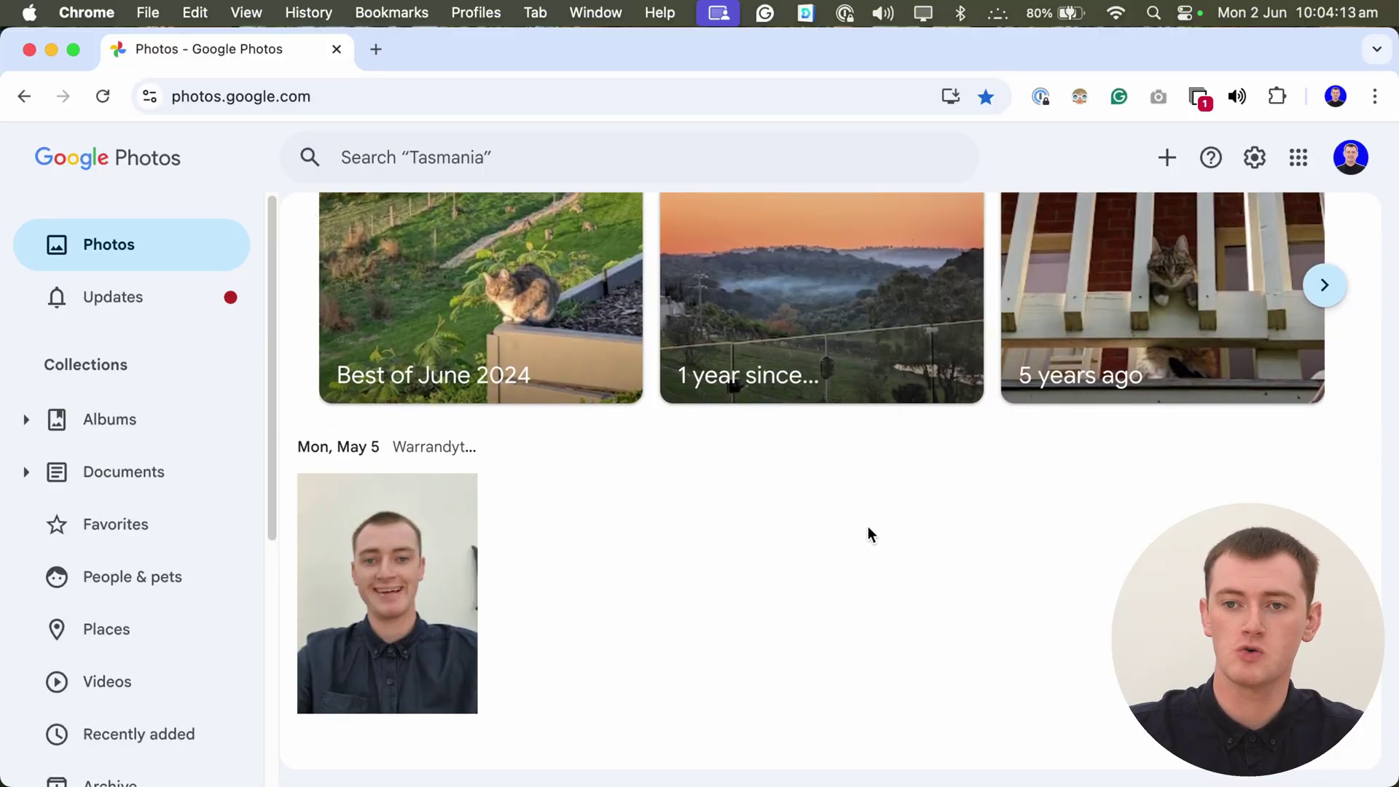
{"action": "scroll", "coordinate": [838, 408], "scroll_direction": "down", "scroll_amount": 3}
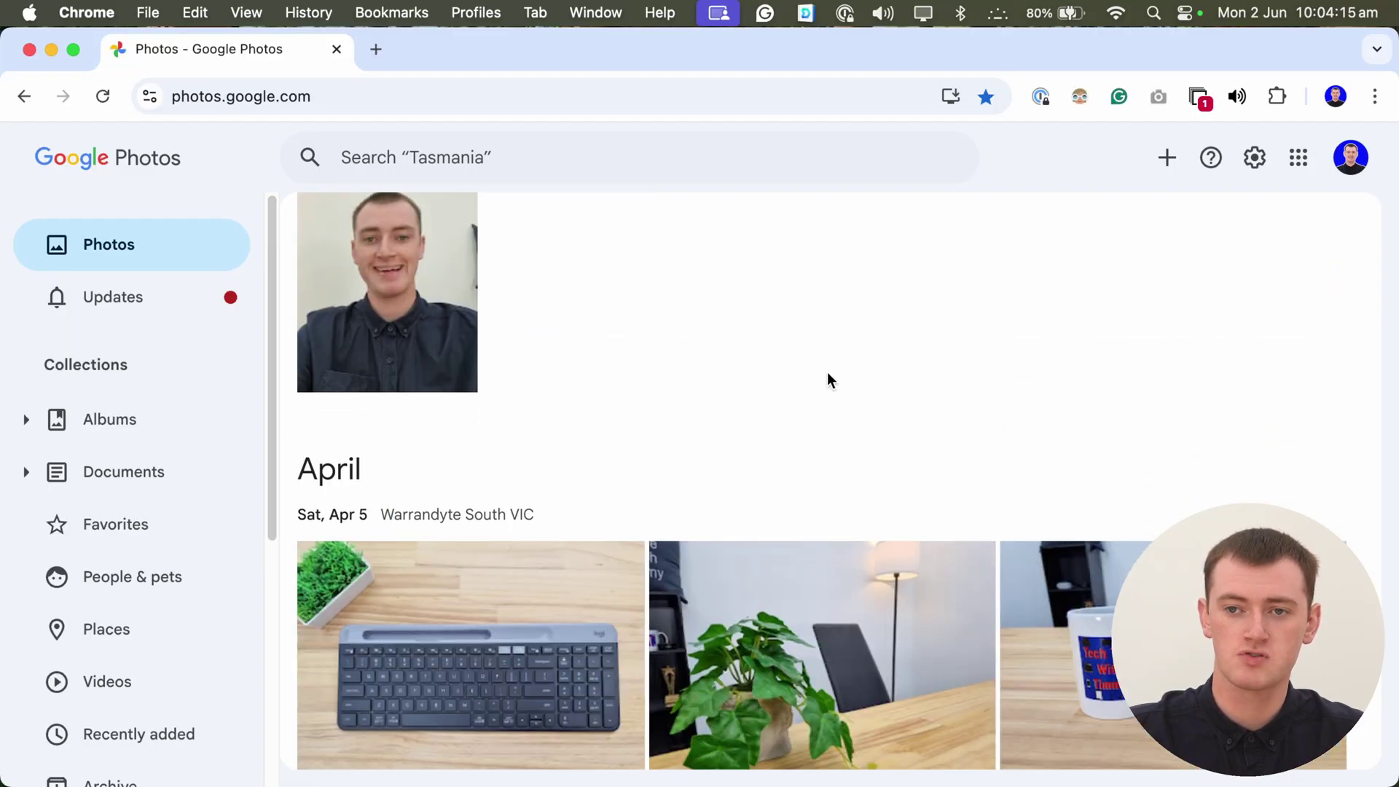
{"action": "scroll", "coordinate": [809, 348], "scroll_direction": "down", "scroll_amount": 5}
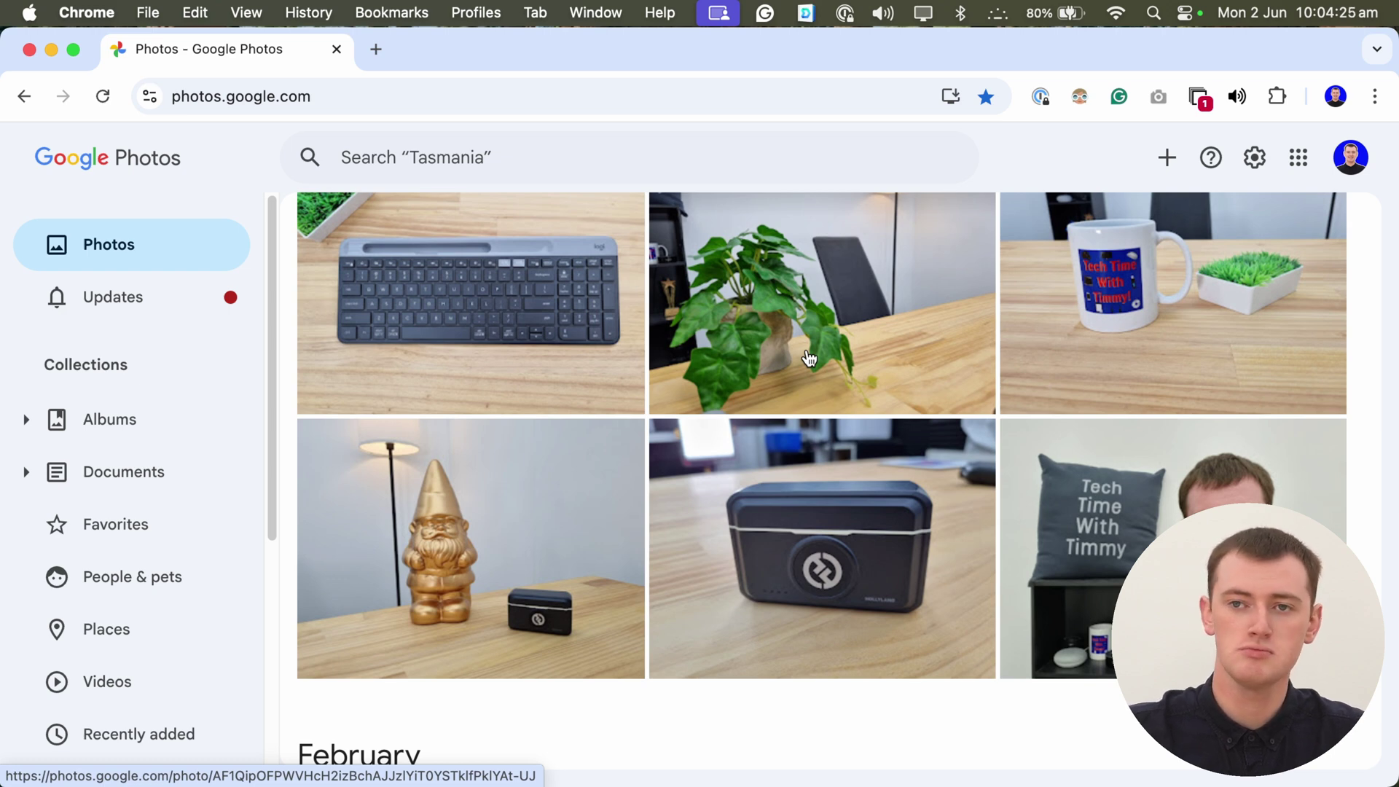
{"action": "scroll", "coordinate": [810, 357], "scroll_direction": "down", "scroll_amount": 1}
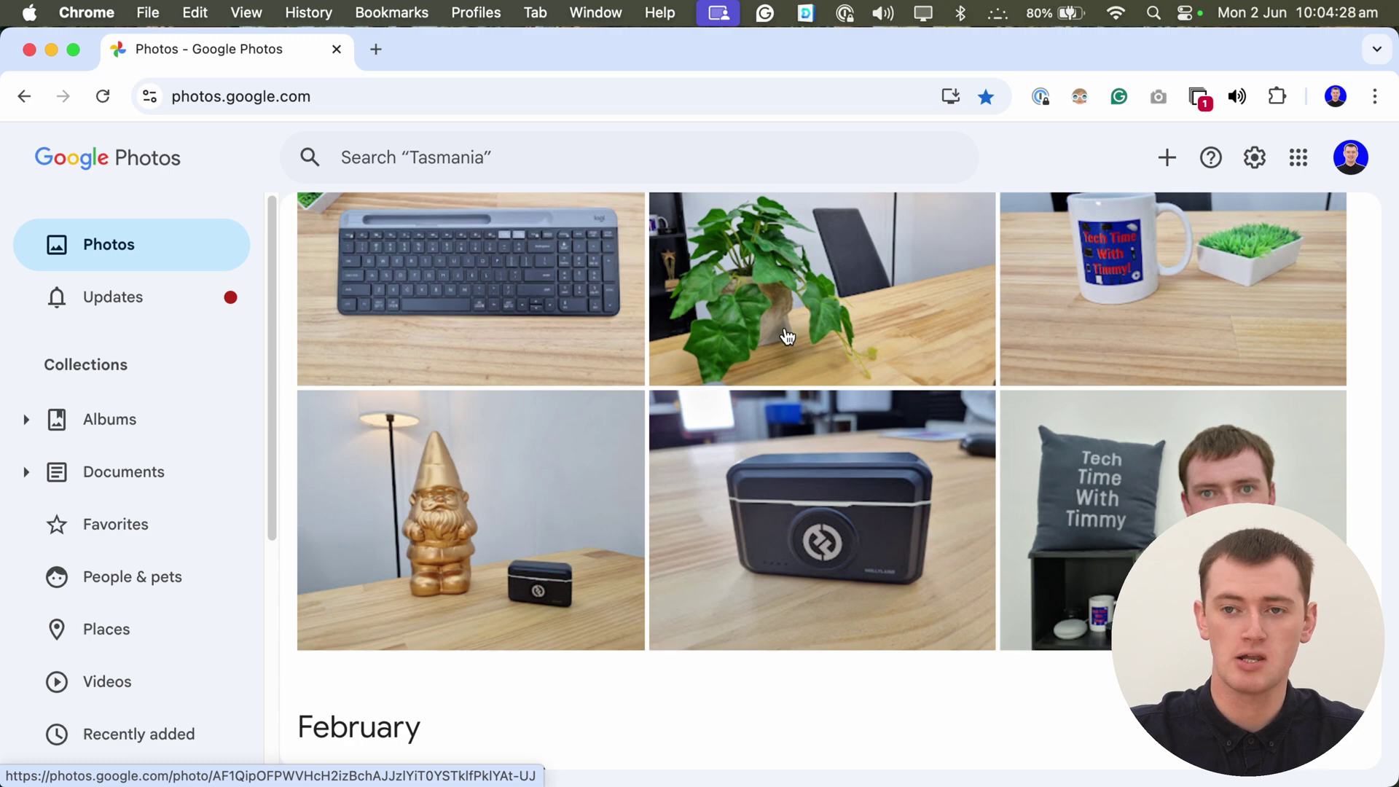
{"action": "left_click", "coordinate": [89, 301]}
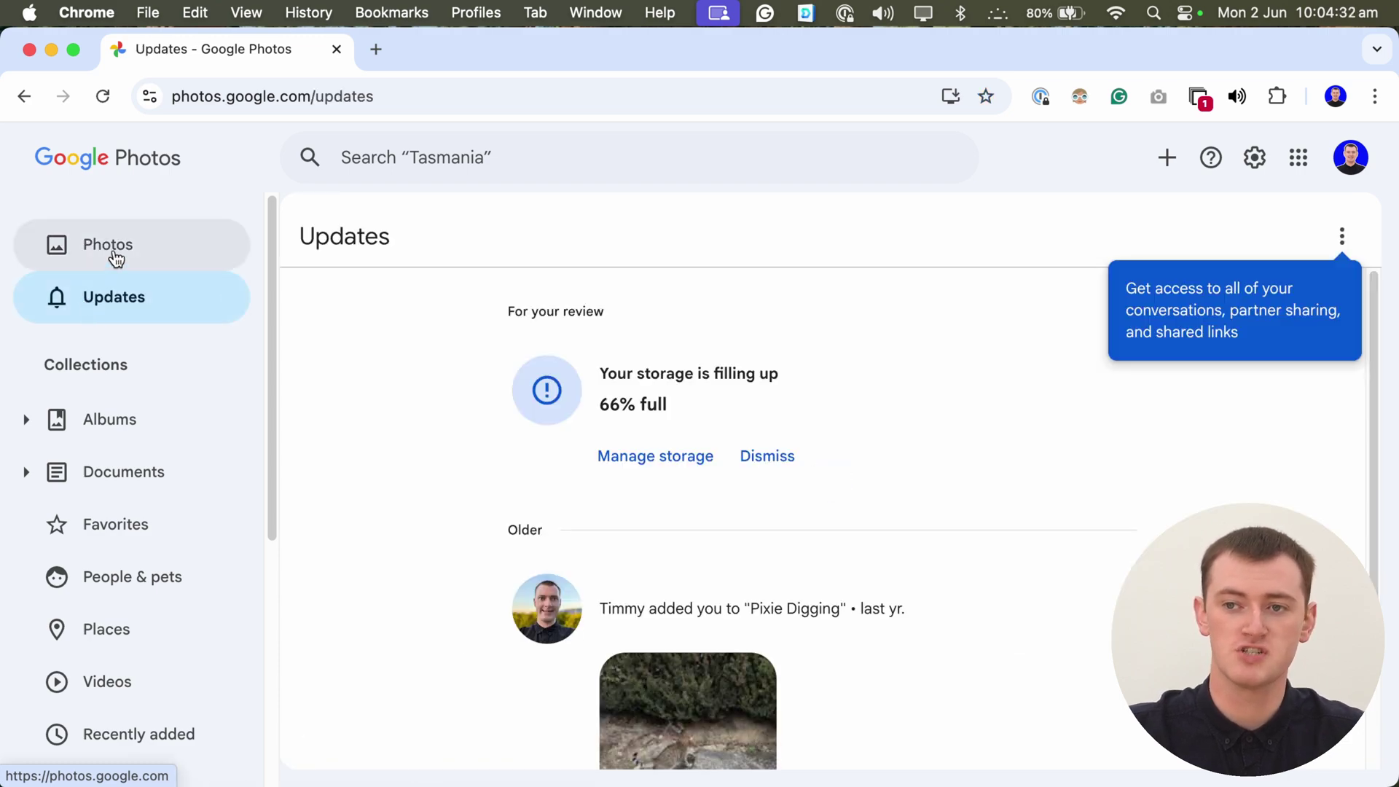
Step: Return to the Photos library and open the golden gnome photo full size
{"action": "left_click", "coordinate": [114, 256]}
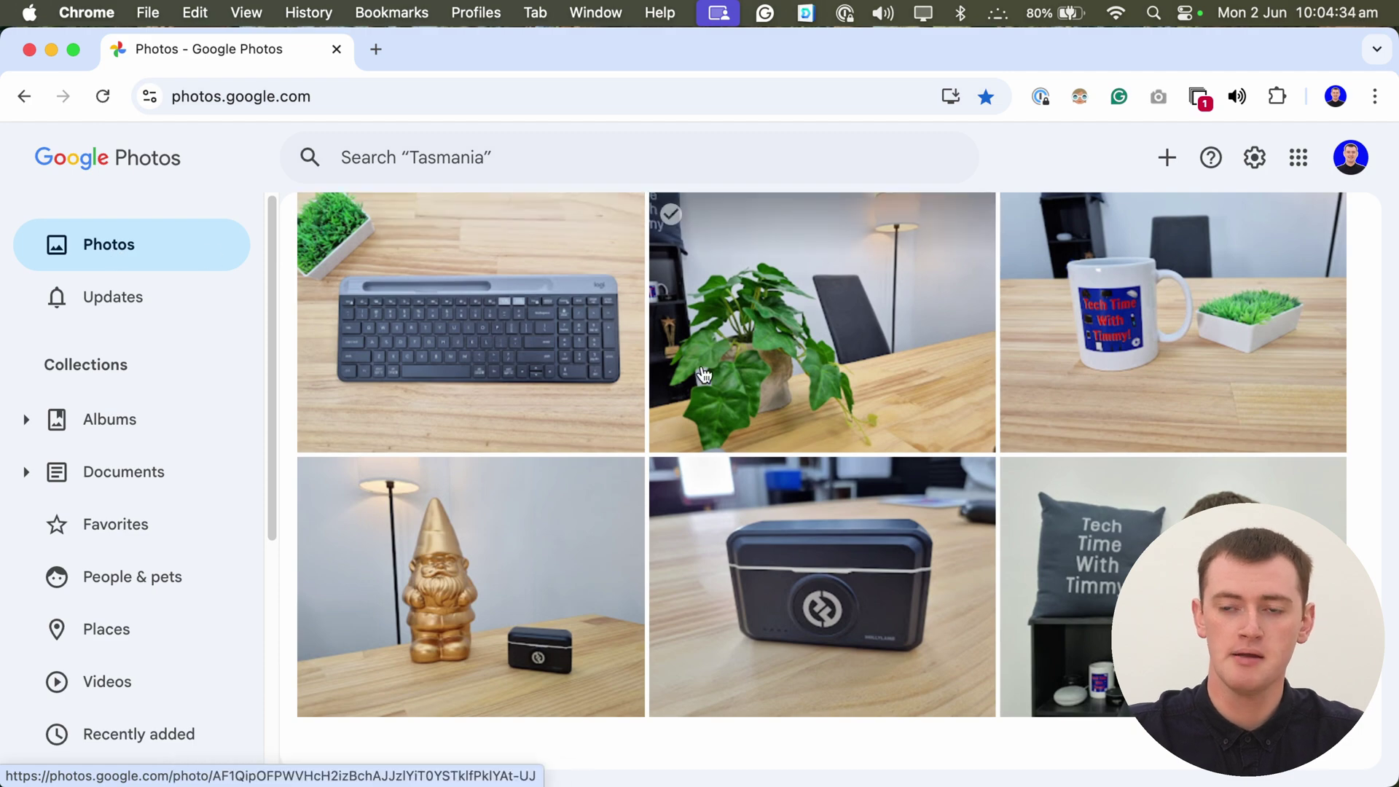
{"action": "scroll", "coordinate": [776, 408], "scroll_direction": "down", "scroll_amount": 1}
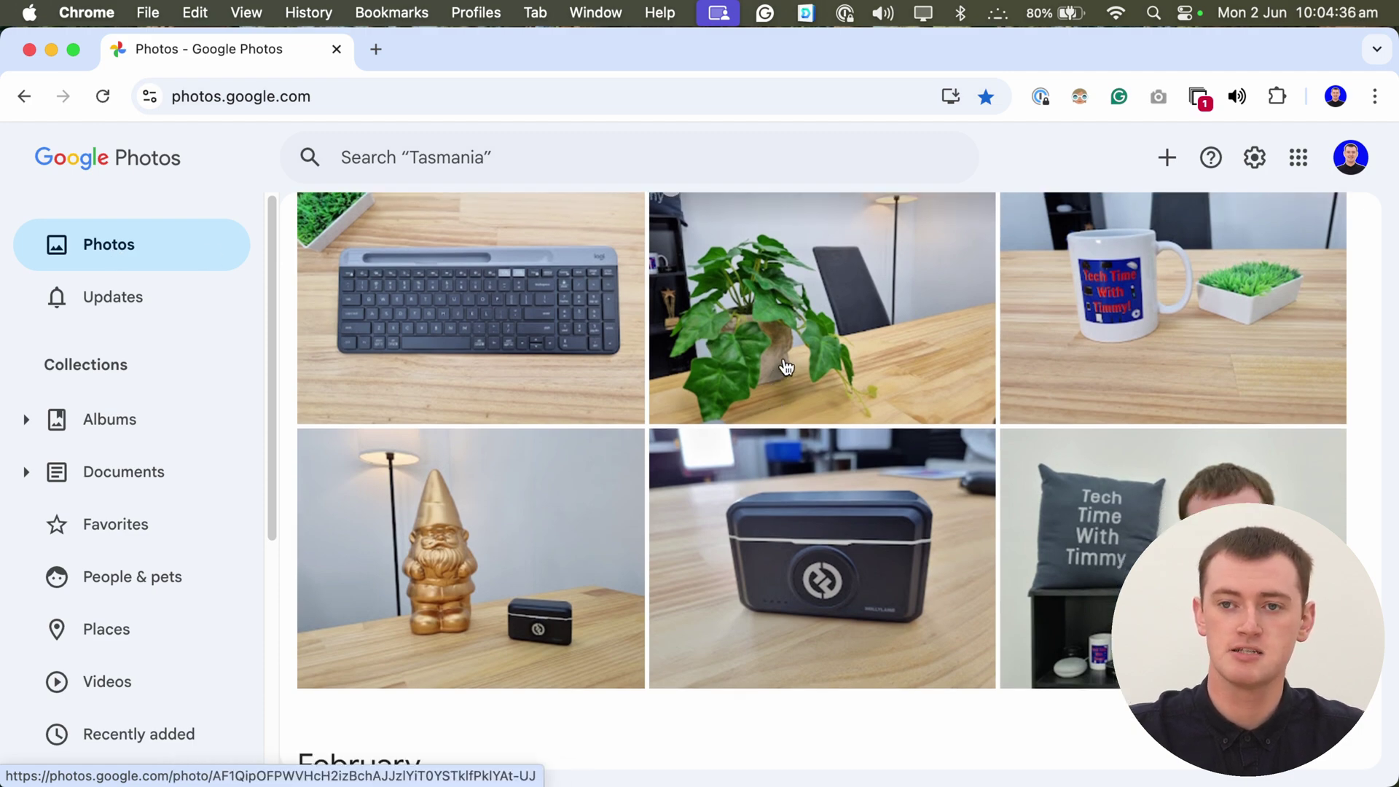
{"action": "left_click", "coordinate": [474, 561]}
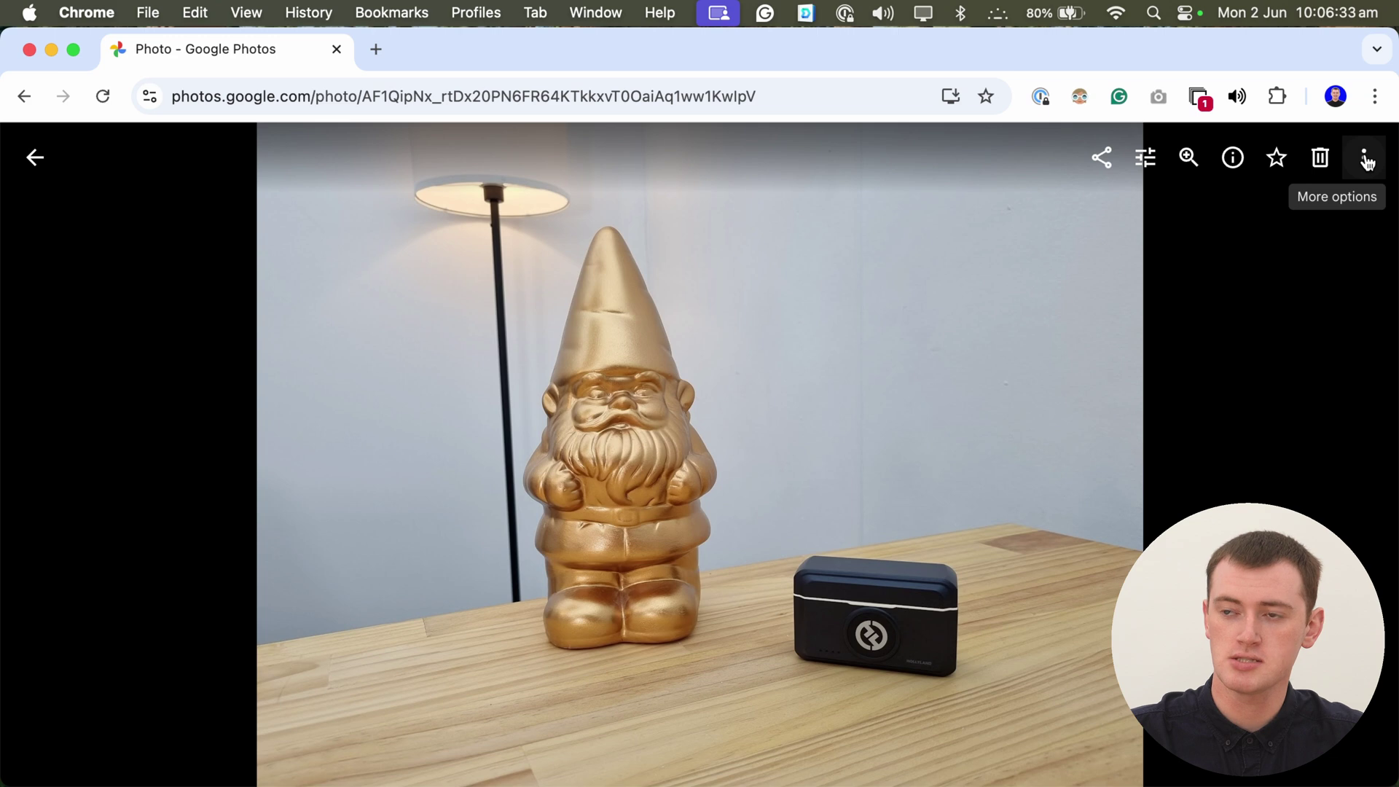
Step: Download the gnome photo from the viewer's More options menu
{"action": "left_click", "coordinate": [1365, 159]}
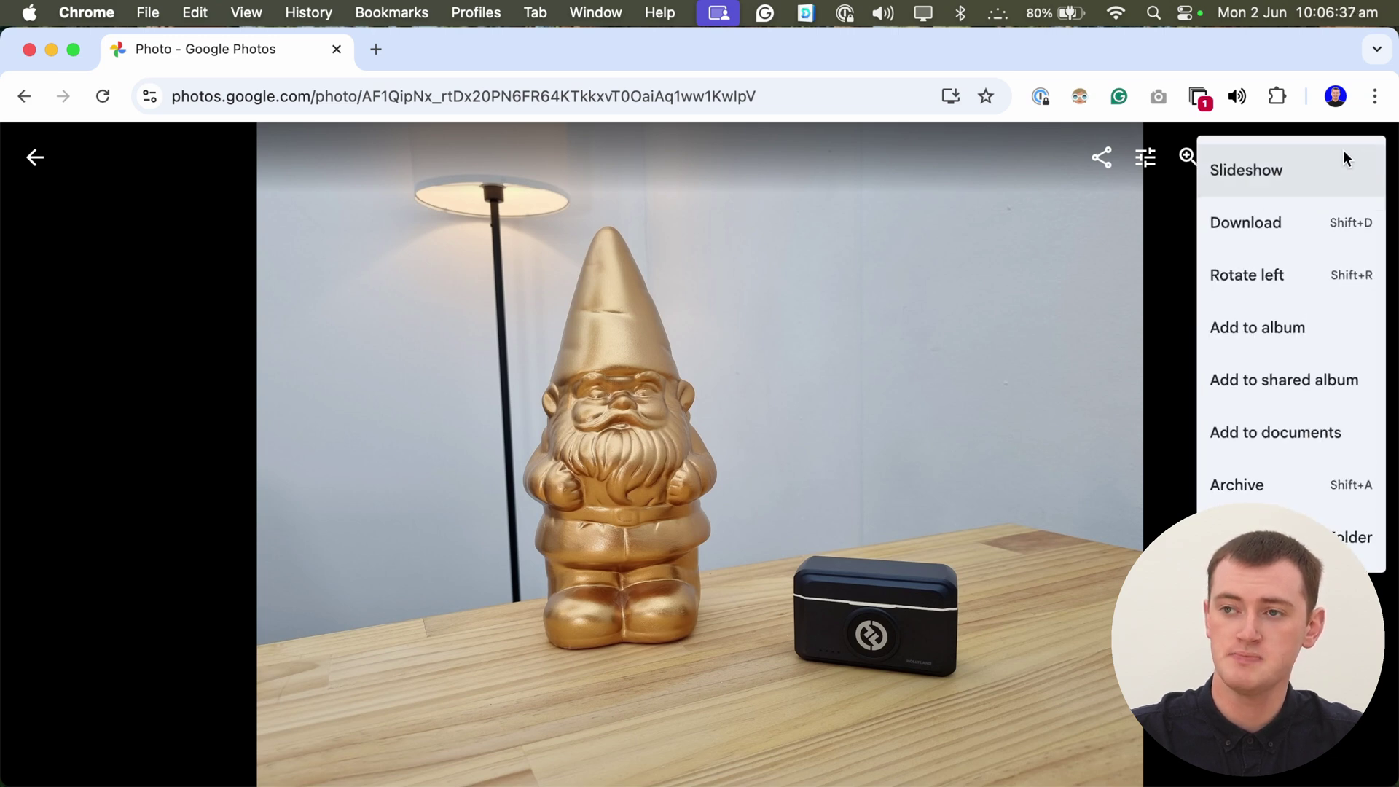
{"action": "left_click", "coordinate": [1247, 225]}
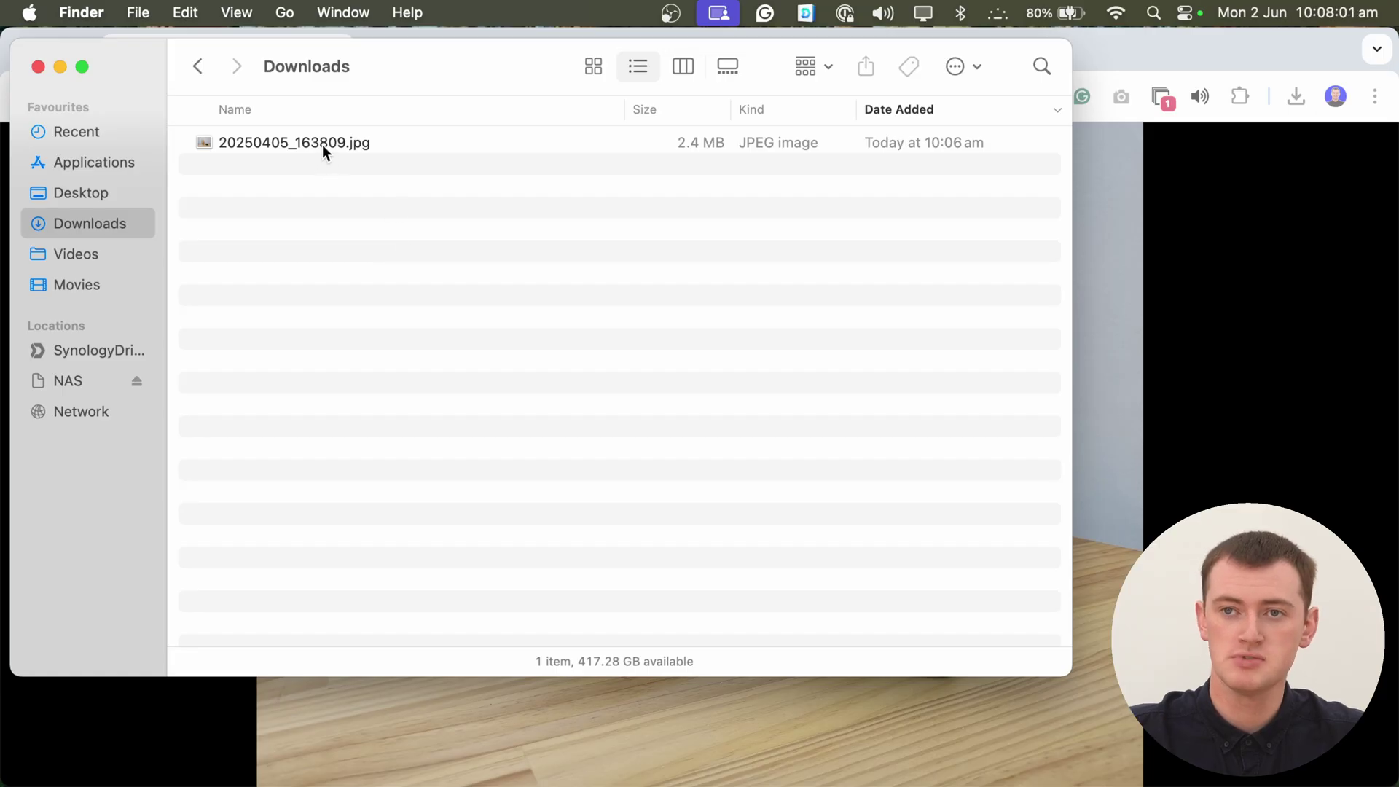
Step: Open 20250405_163809.jpg from Downloads in Preview, then bring Chrome back forward
{"action": "left_click", "coordinate": [331, 146]}
{"action": "double_click", "coordinate": [329, 142]}
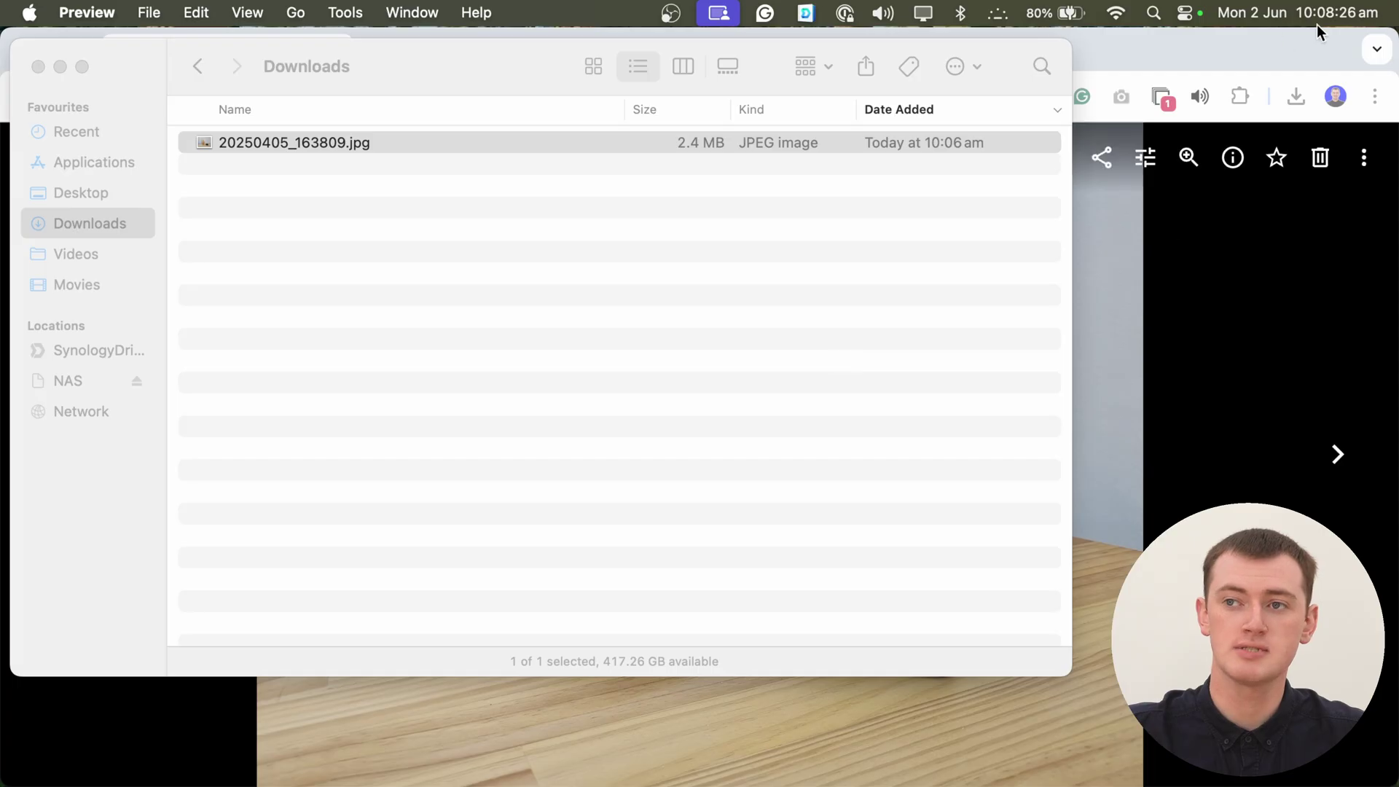
{"action": "left_click", "coordinate": [1225, 57]}
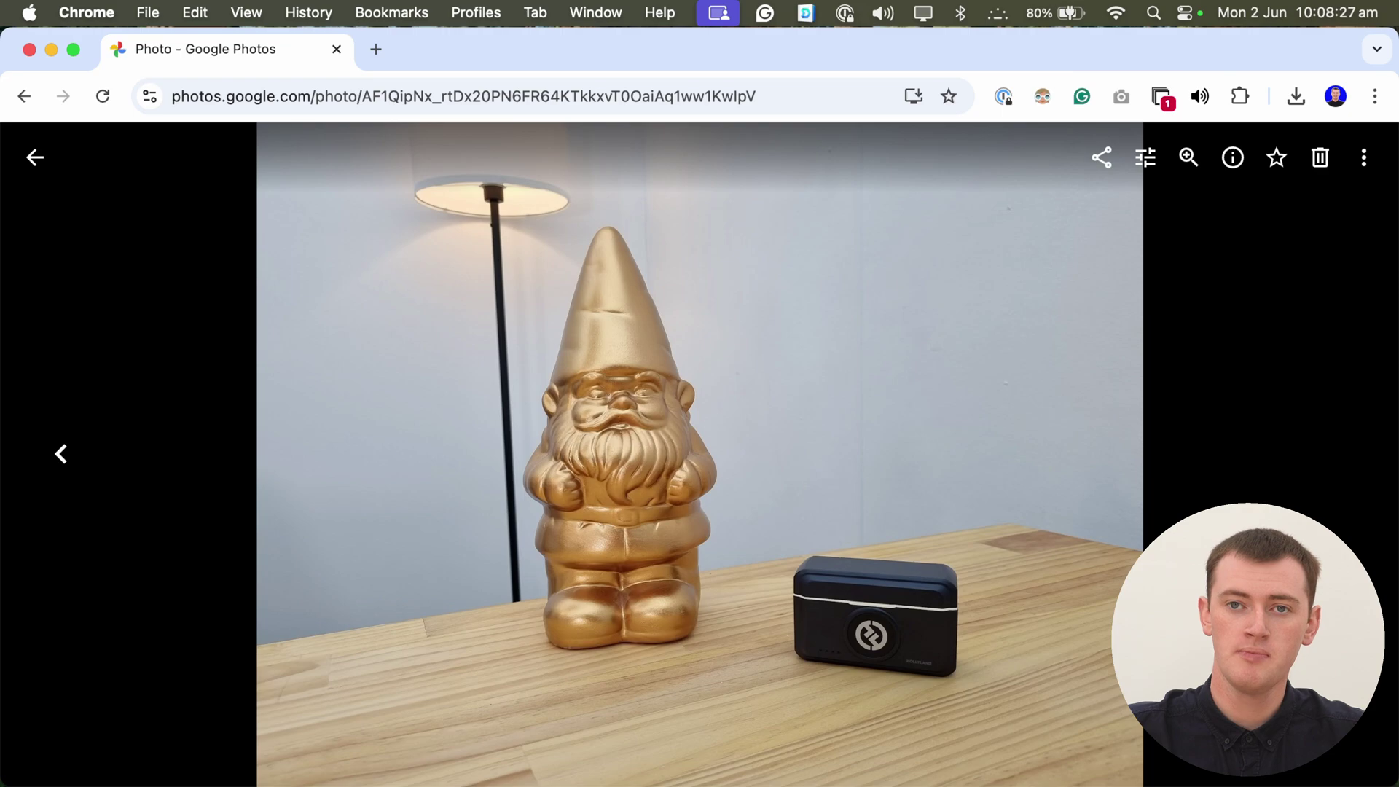
Step: Close the gnome photo viewer and scroll up to the Sat, Apr 5 photos
{"action": "left_click", "coordinate": [35, 157]}
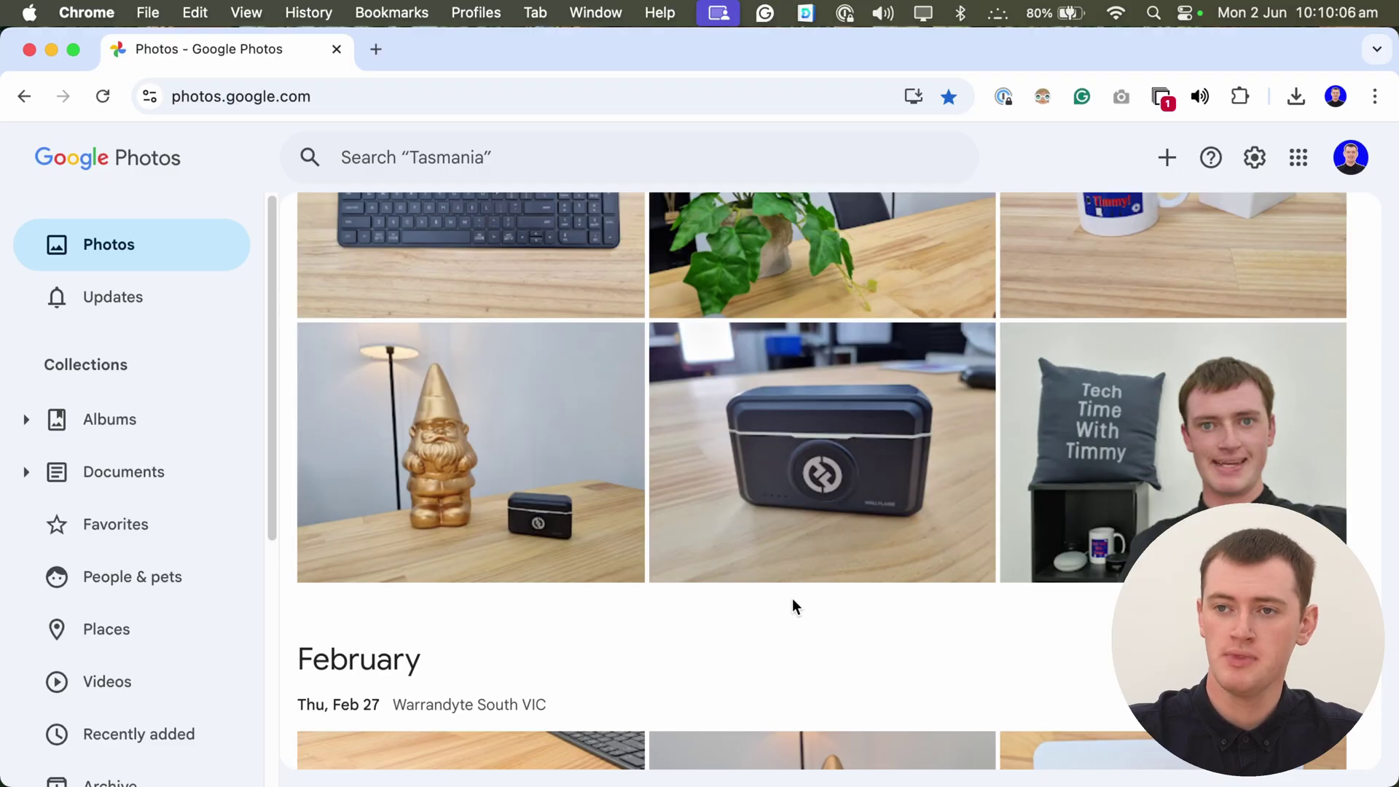
{"action": "scroll", "coordinate": [786, 619], "scroll_direction": "up", "scroll_amount": 3}
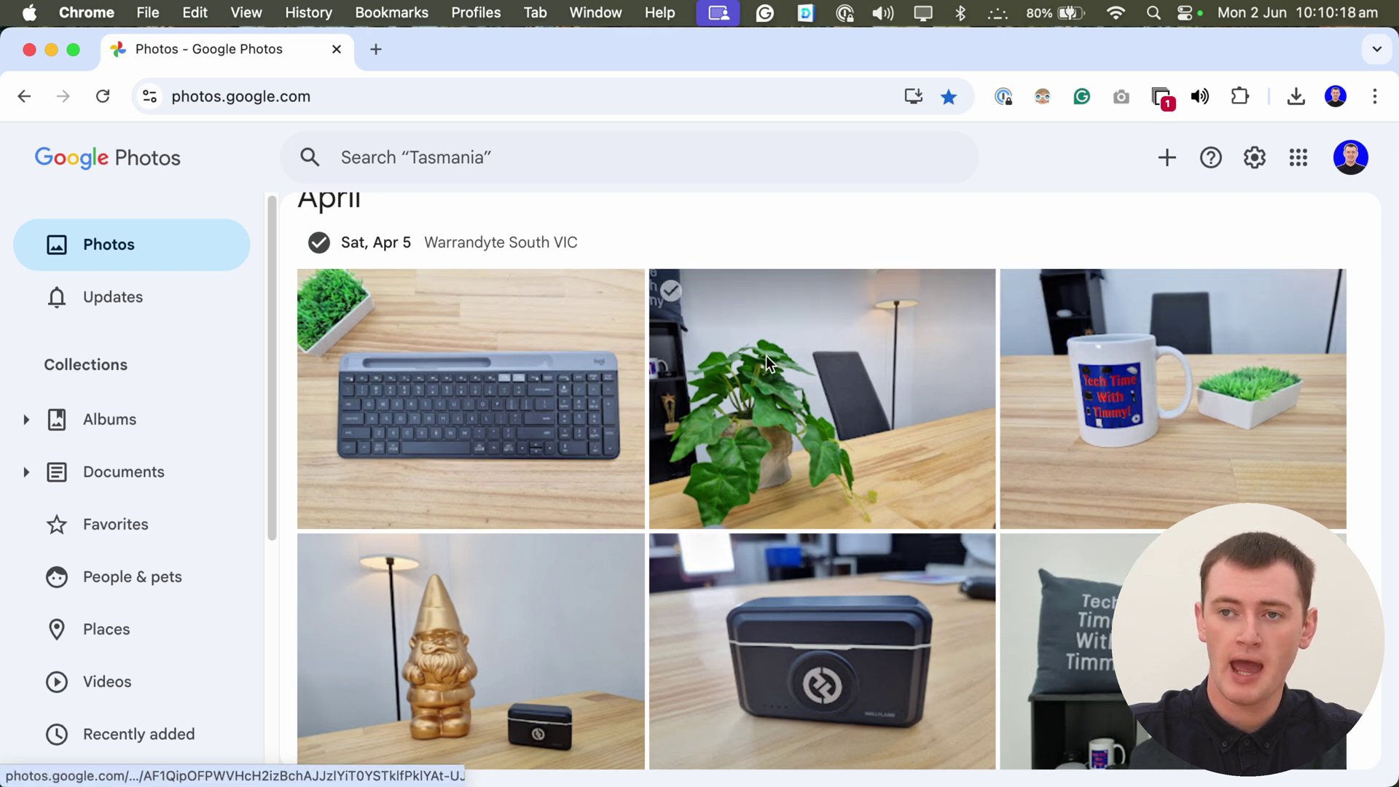
{"action": "left_click", "coordinate": [671, 292]}
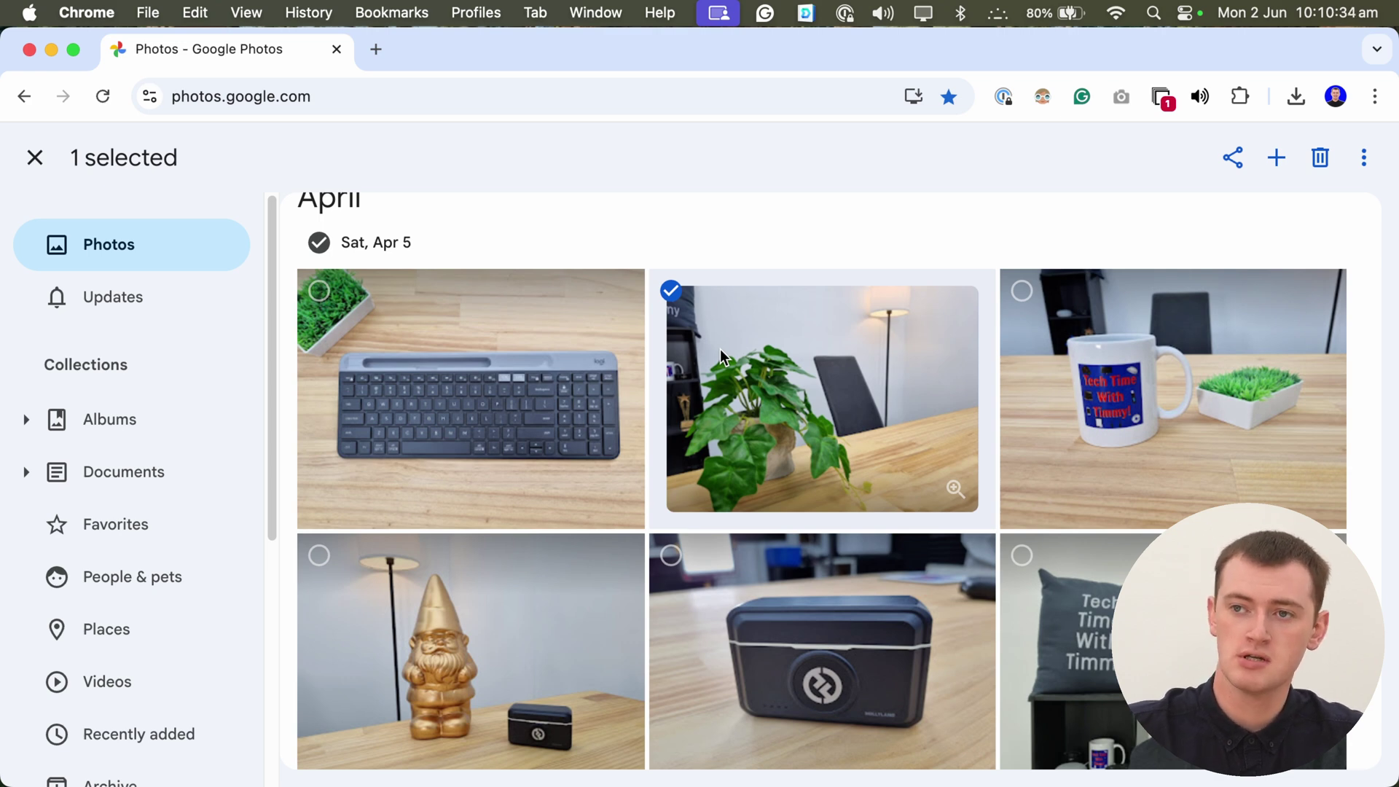
{"action": "left_click", "coordinate": [478, 362]}
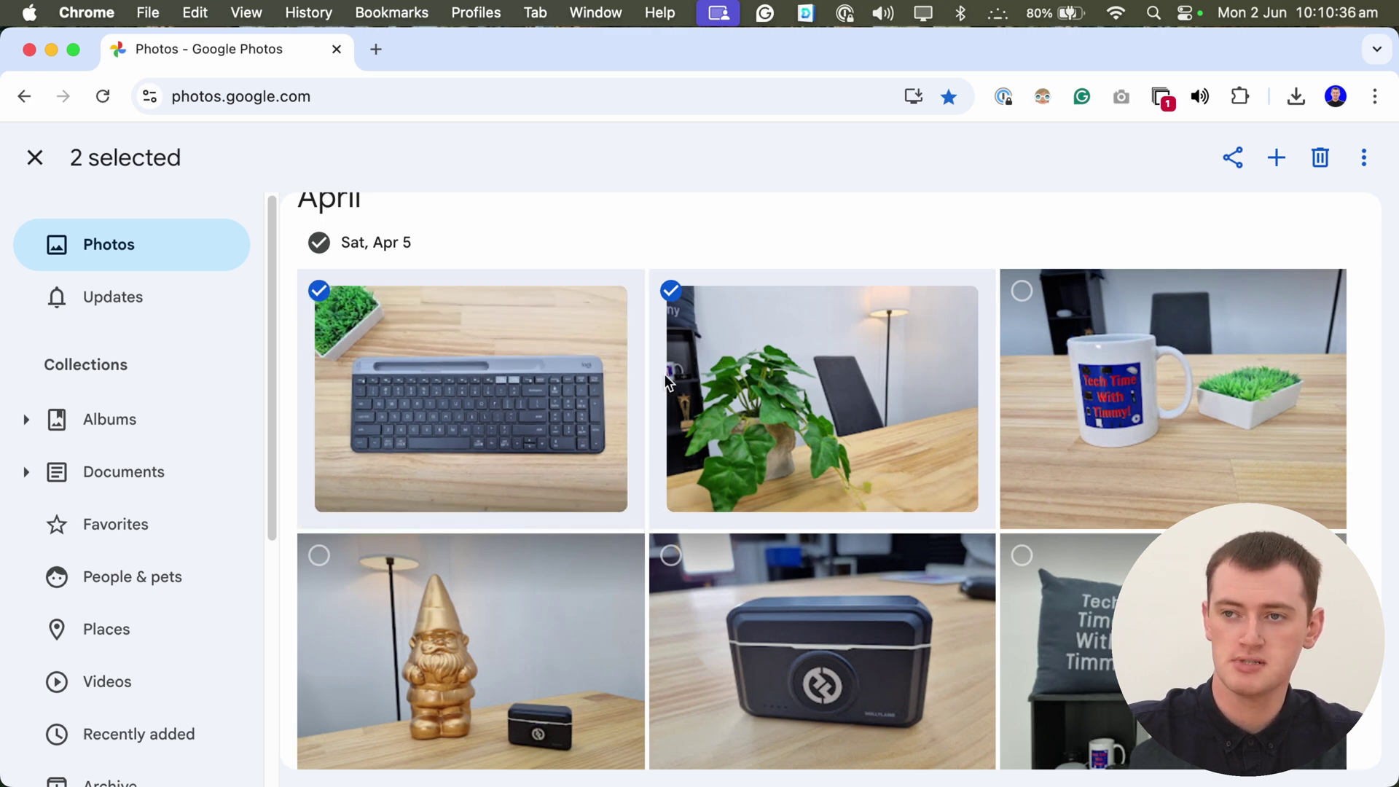
{"action": "left_click", "coordinate": [1141, 364]}
{"action": "scroll", "coordinate": [994, 419], "scroll_direction": "down", "scroll_amount": 2}
{"action": "left_click", "coordinate": [843, 553]}
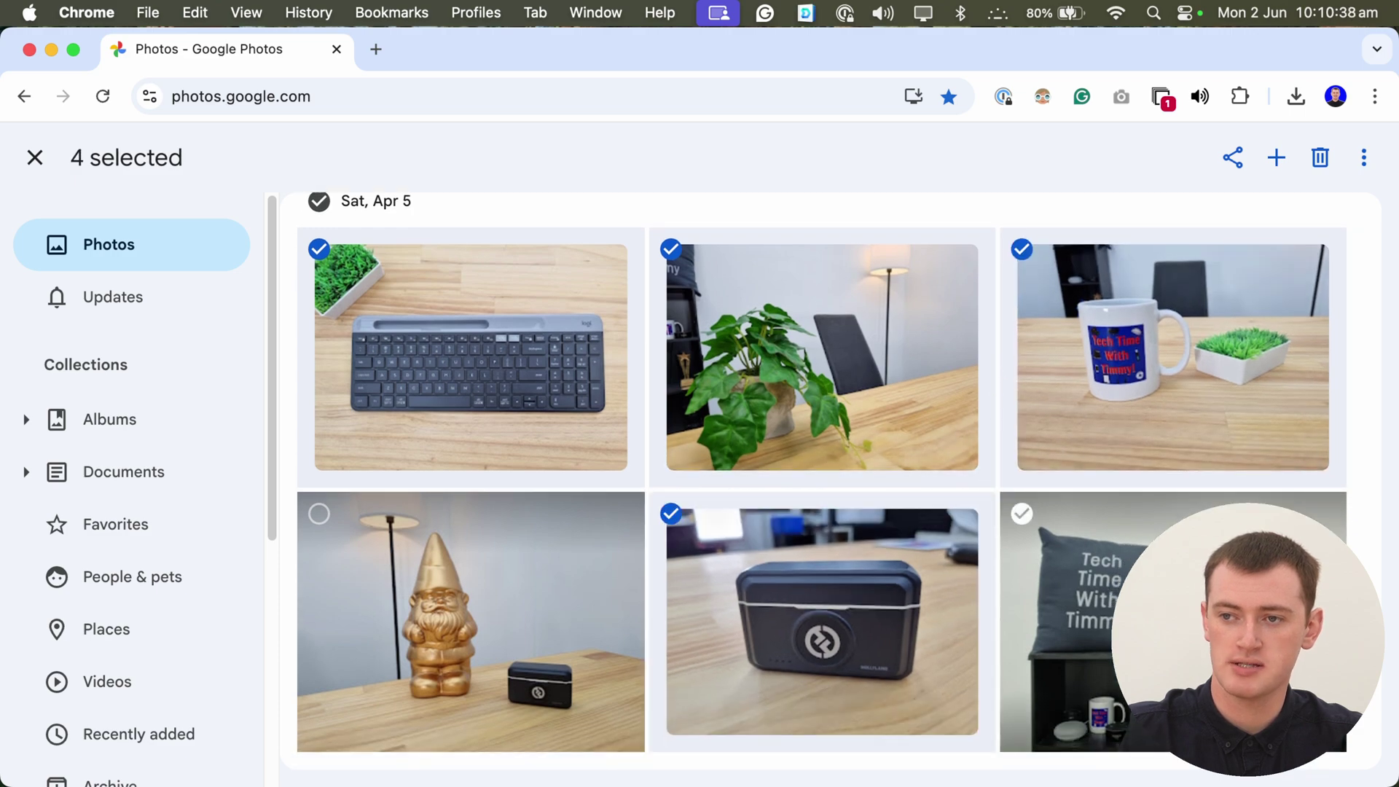
{"action": "left_click", "coordinate": [1166, 604]}
{"action": "scroll", "coordinate": [488, 583], "scroll_direction": "down", "scroll_amount": 1}
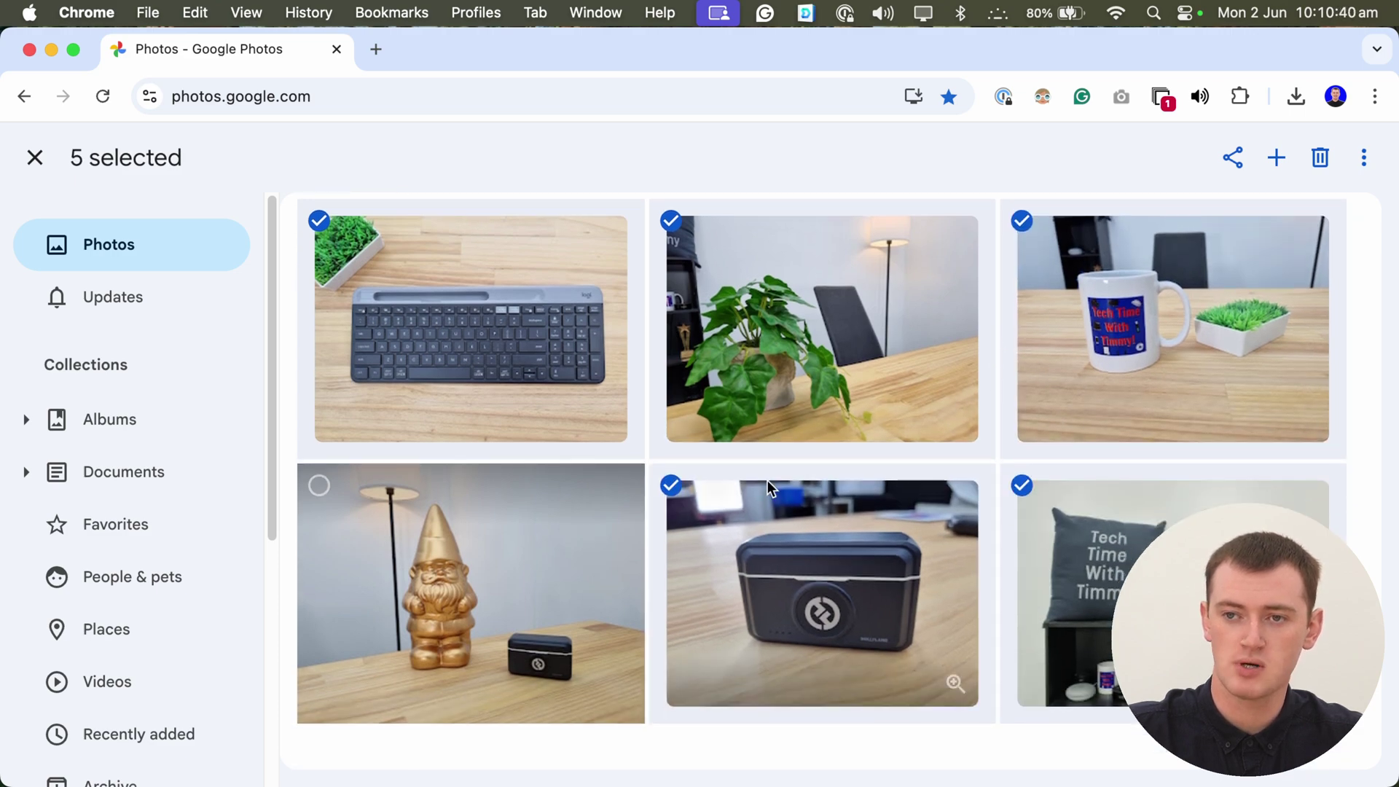
{"action": "scroll", "coordinate": [767, 479], "scroll_direction": "down", "scroll_amount": 7}
{"action": "scroll", "coordinate": [920, 448], "scroll_direction": "down", "scroll_amount": 1}
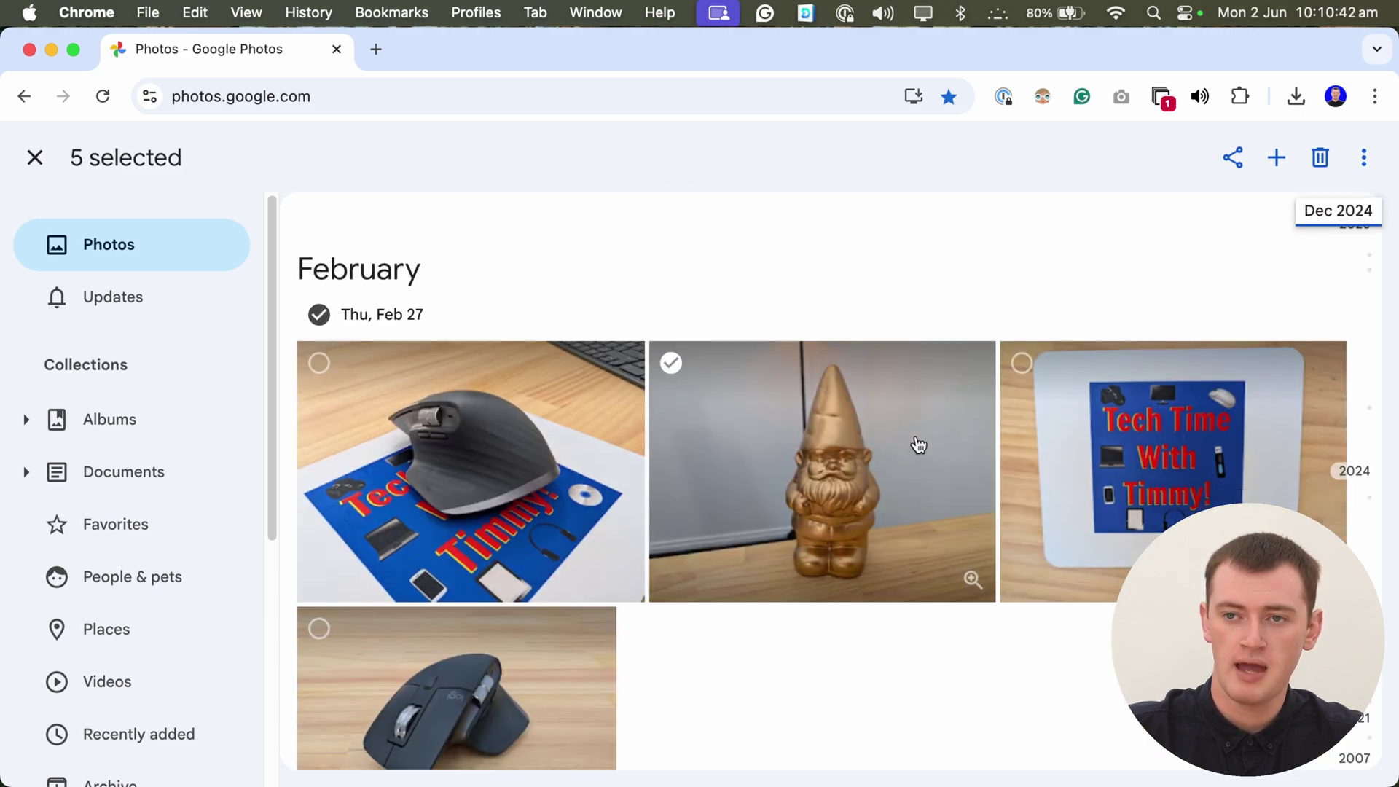
{"action": "left_click", "coordinate": [638, 470]}
{"action": "left_click", "coordinate": [802, 459]}
{"action": "left_click", "coordinate": [1123, 442]}
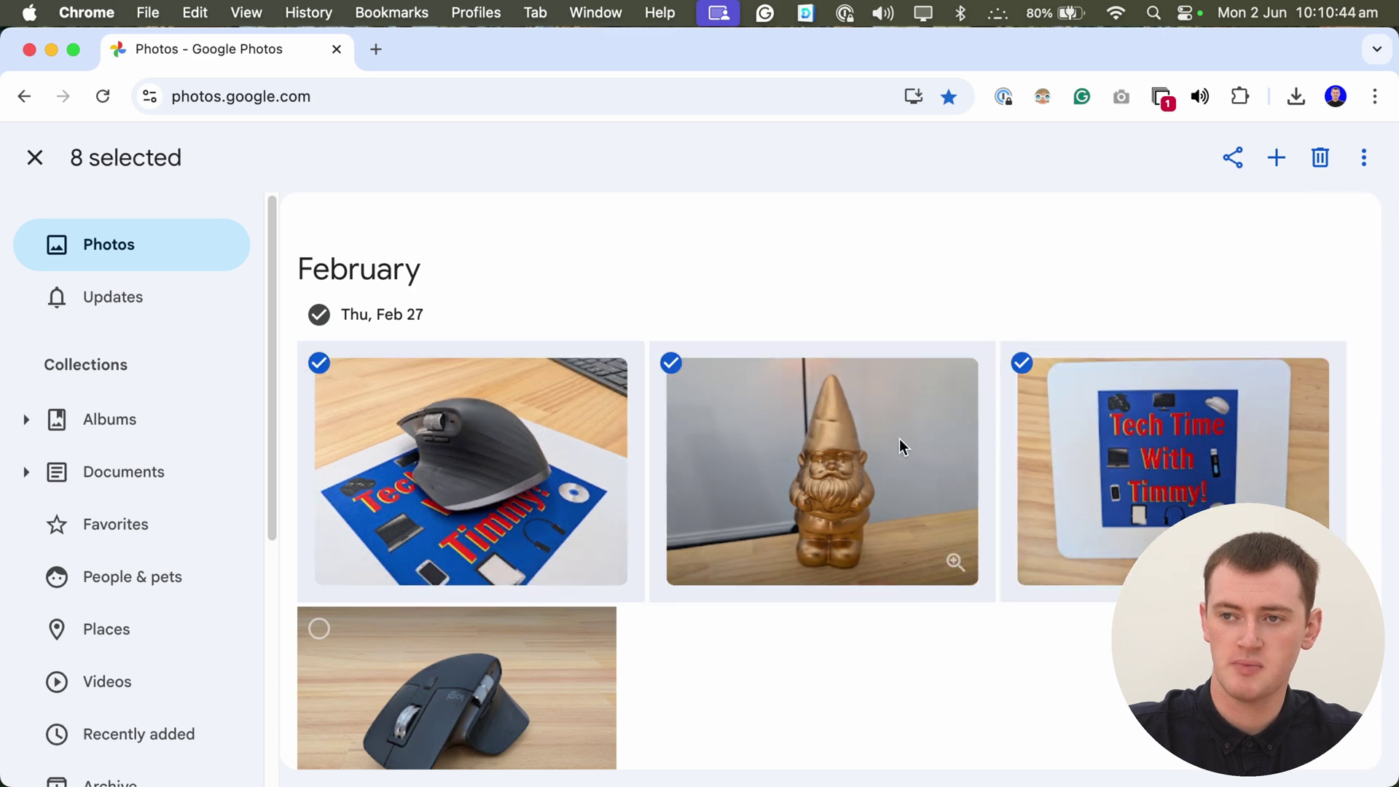
{"action": "scroll", "coordinate": [496, 513], "scroll_direction": "down", "scroll_amount": 3}
{"action": "left_click", "coordinate": [495, 512]}
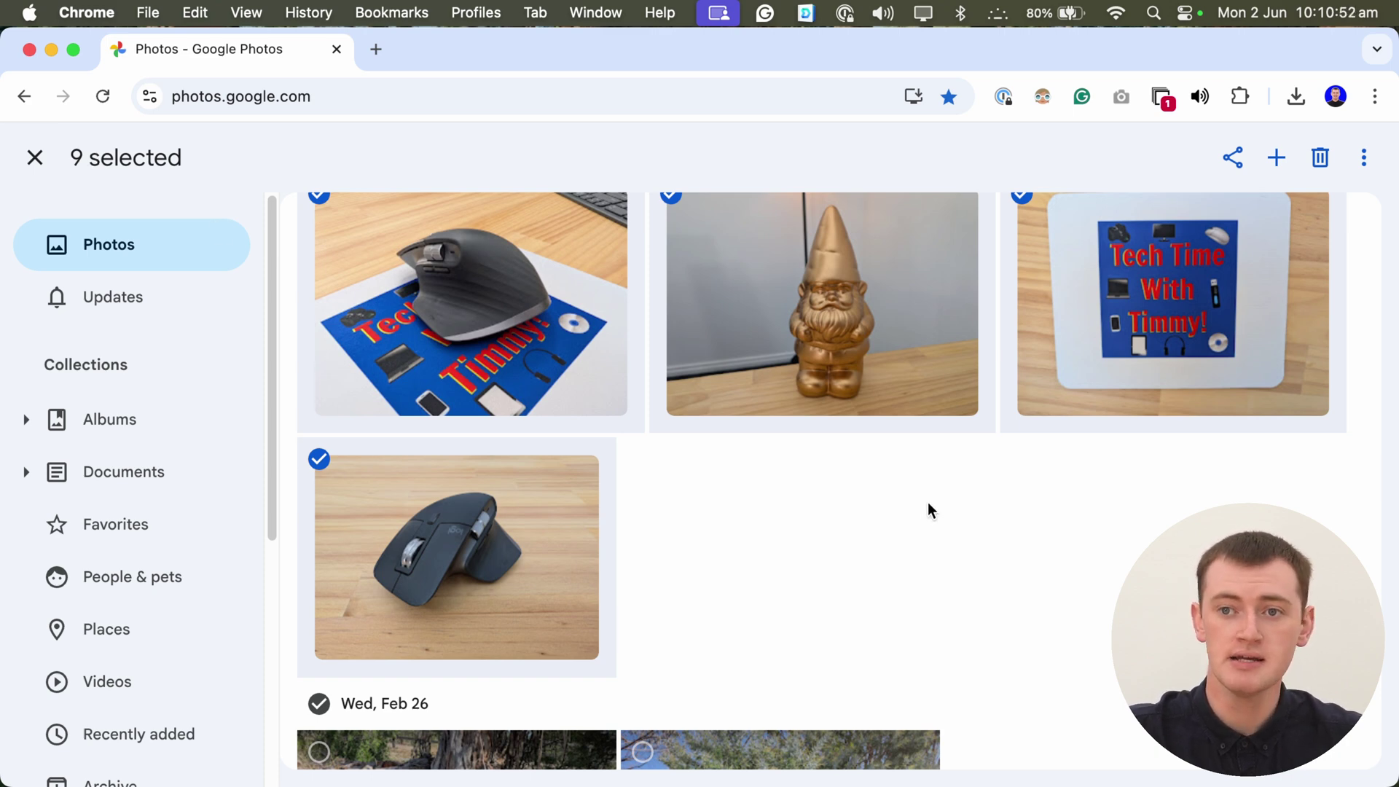
{"action": "scroll", "coordinate": [955, 504], "scroll_direction": "down", "scroll_amount": 2}
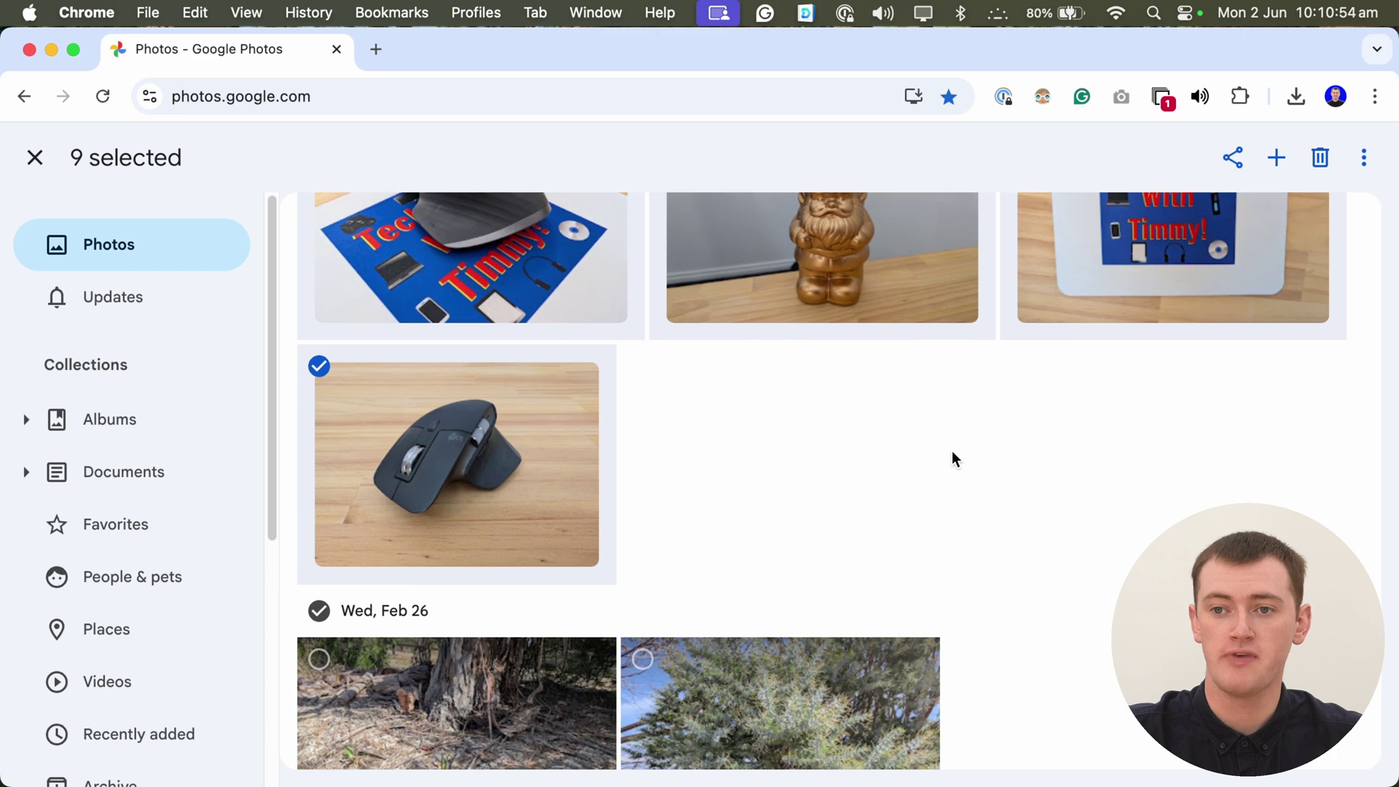
{"action": "scroll", "coordinate": [951, 451], "scroll_direction": "down", "scroll_amount": 5}
{"action": "scroll", "coordinate": [925, 419], "scroll_direction": "down", "scroll_amount": 1}
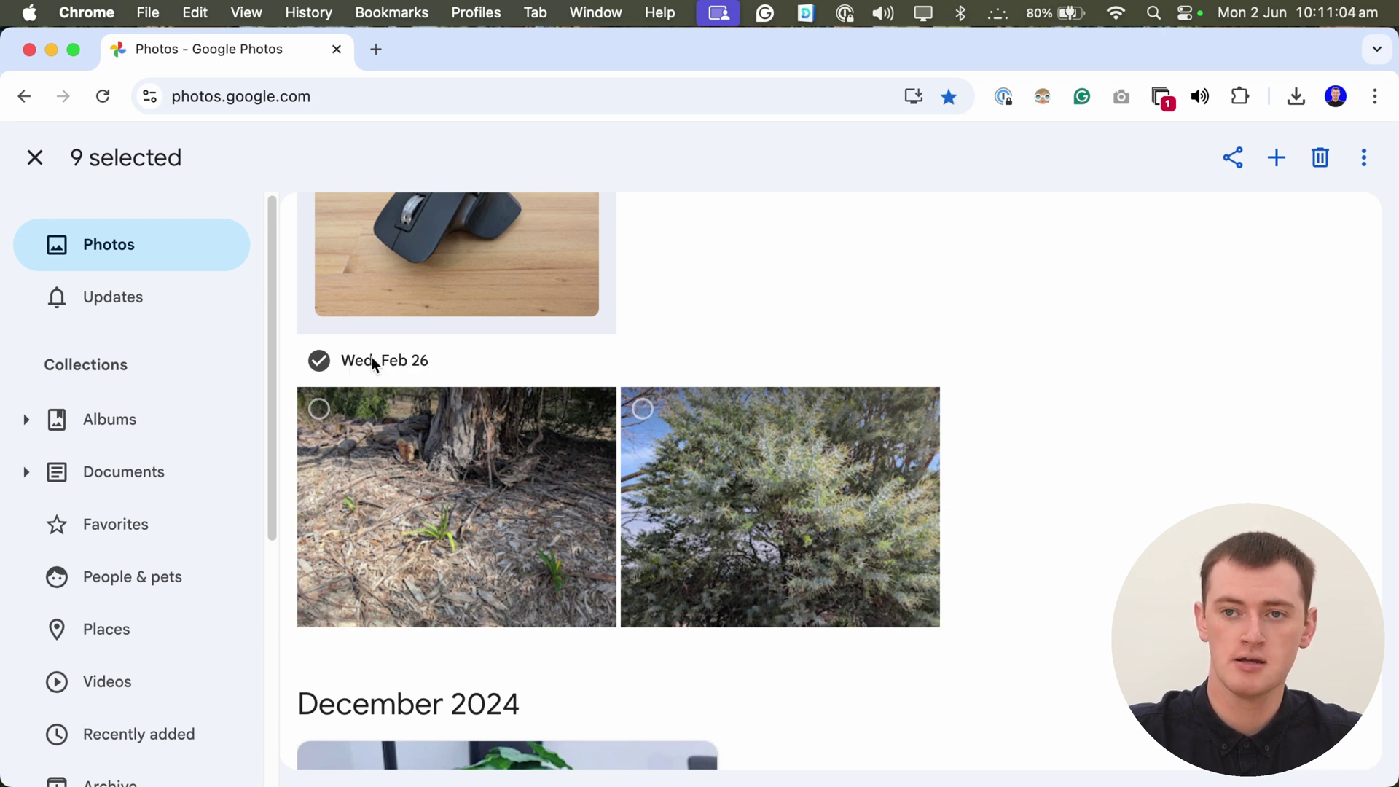
Step: Select all photos in the Wed, Feb 26 and Sat, Dec 14, 2024 groups
{"action": "left_click", "coordinate": [319, 360]}
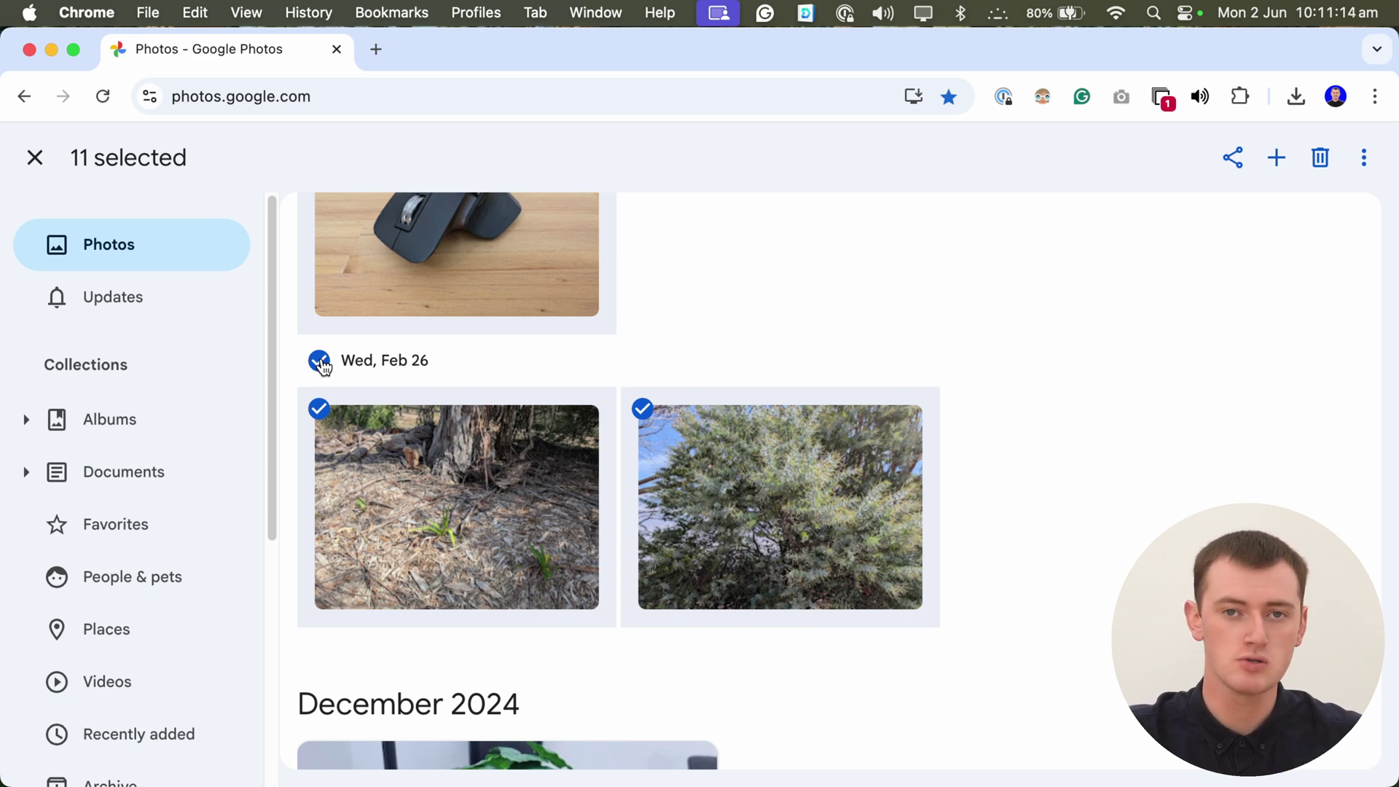
{"action": "scroll", "coordinate": [1102, 459], "scroll_direction": "down", "scroll_amount": 3}
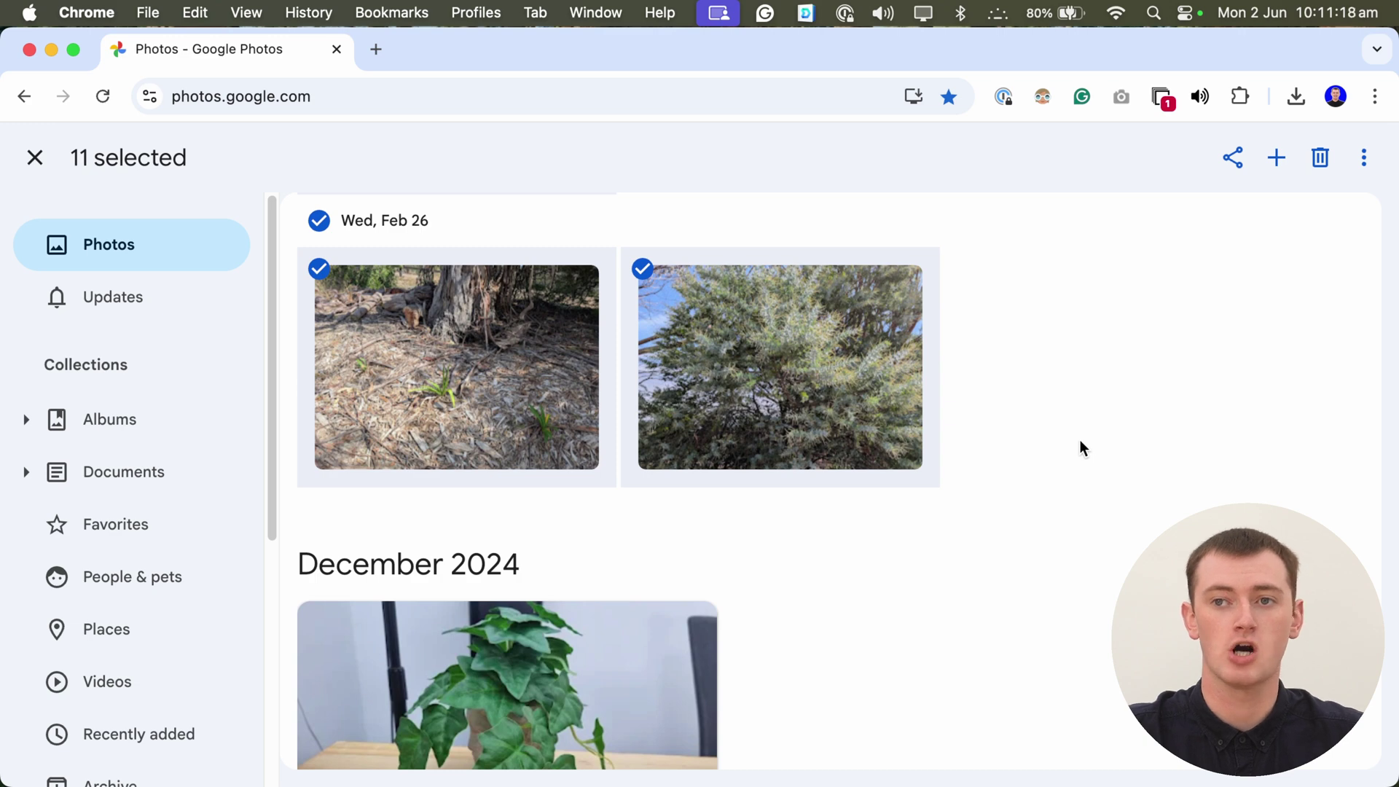
{"action": "scroll", "coordinate": [1076, 437], "scroll_direction": "down", "scroll_amount": 8}
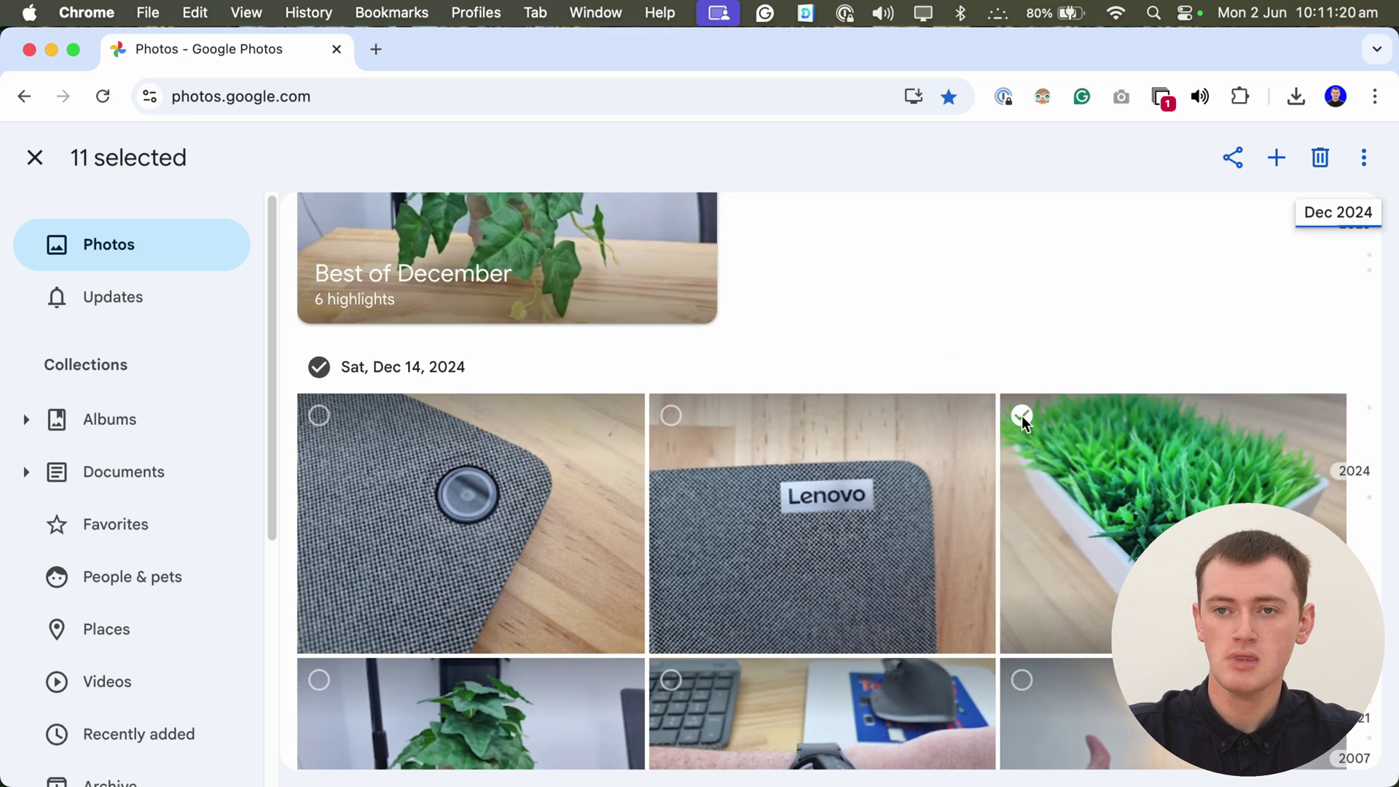
{"action": "scroll", "coordinate": [818, 543], "scroll_direction": "down", "scroll_amount": 1}
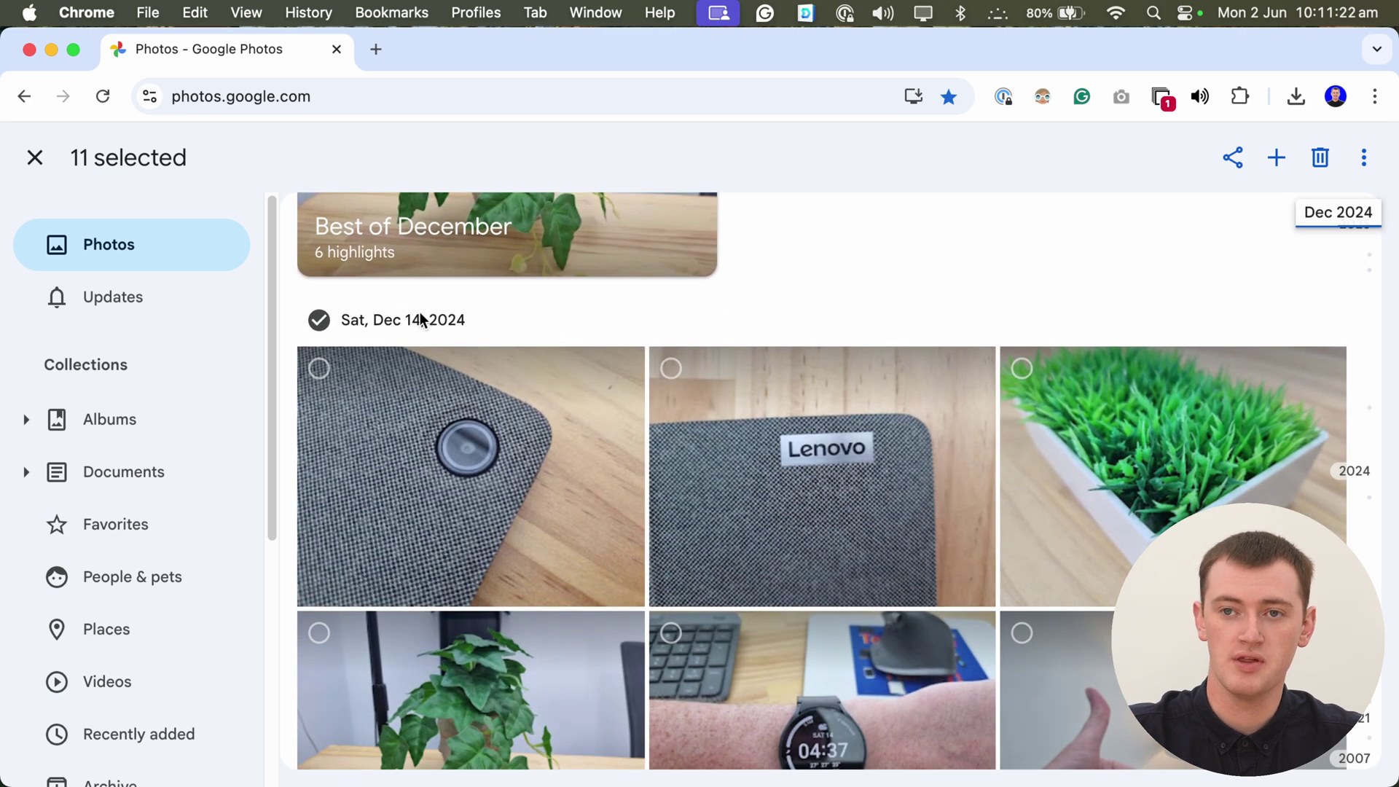
{"action": "left_click", "coordinate": [318, 320]}
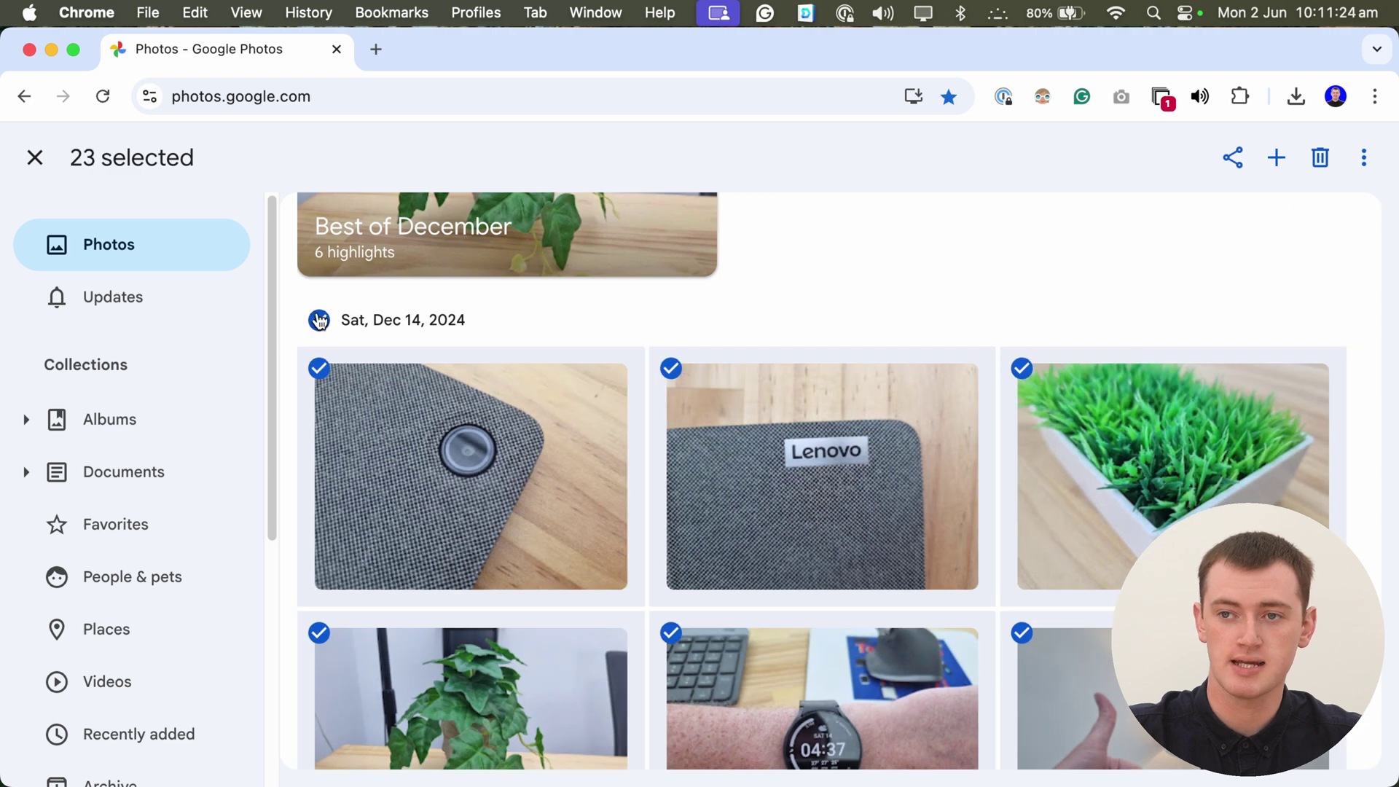
Step: Add the first Fri, Aug 9, 2024 photo to the selection
{"action": "scroll", "coordinate": [863, 411], "scroll_direction": "down", "scroll_amount": 8}
{"action": "scroll", "coordinate": [863, 413], "scroll_direction": "down", "scroll_amount": 5}
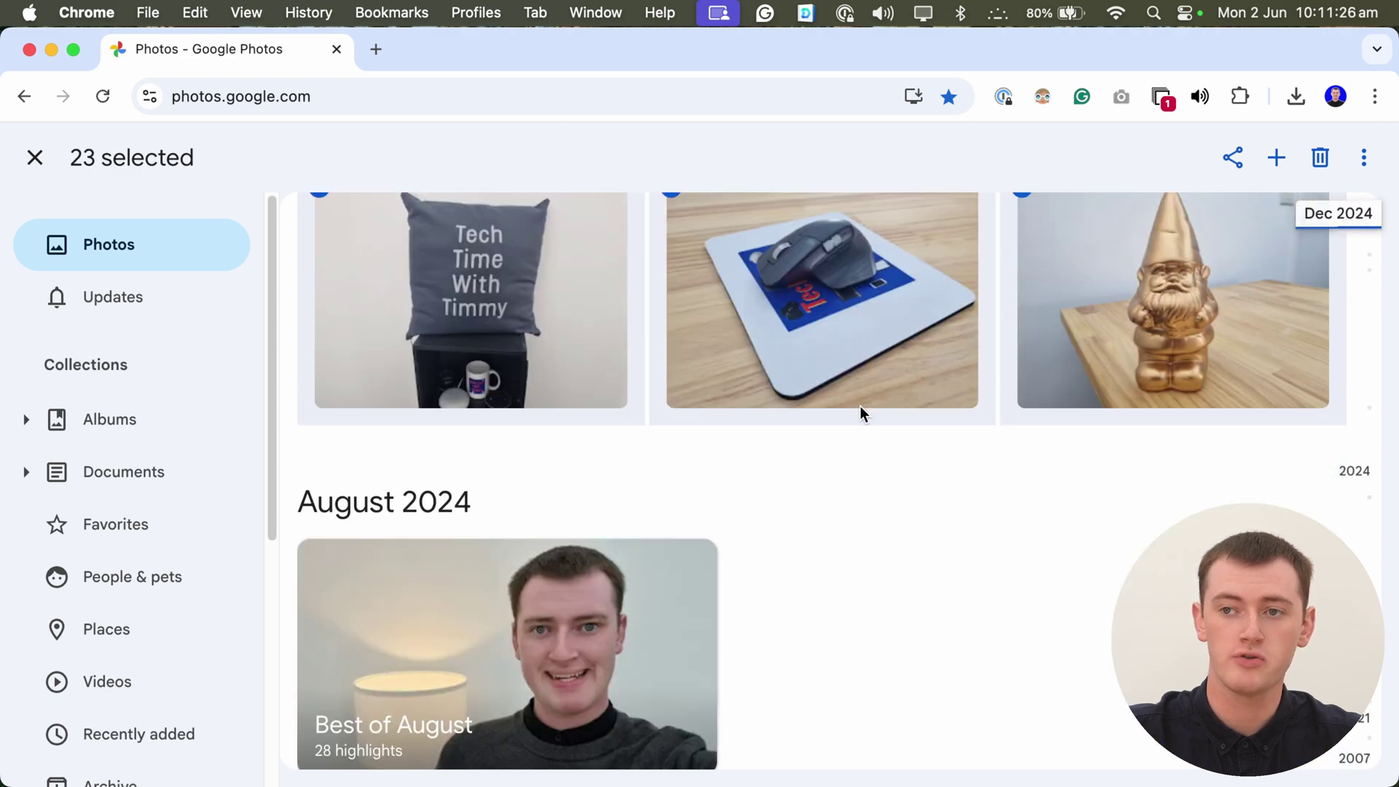
{"action": "scroll", "coordinate": [956, 576], "scroll_direction": "down", "scroll_amount": 1}
{"action": "scroll", "coordinate": [959, 582], "scroll_direction": "down", "scroll_amount": 5}
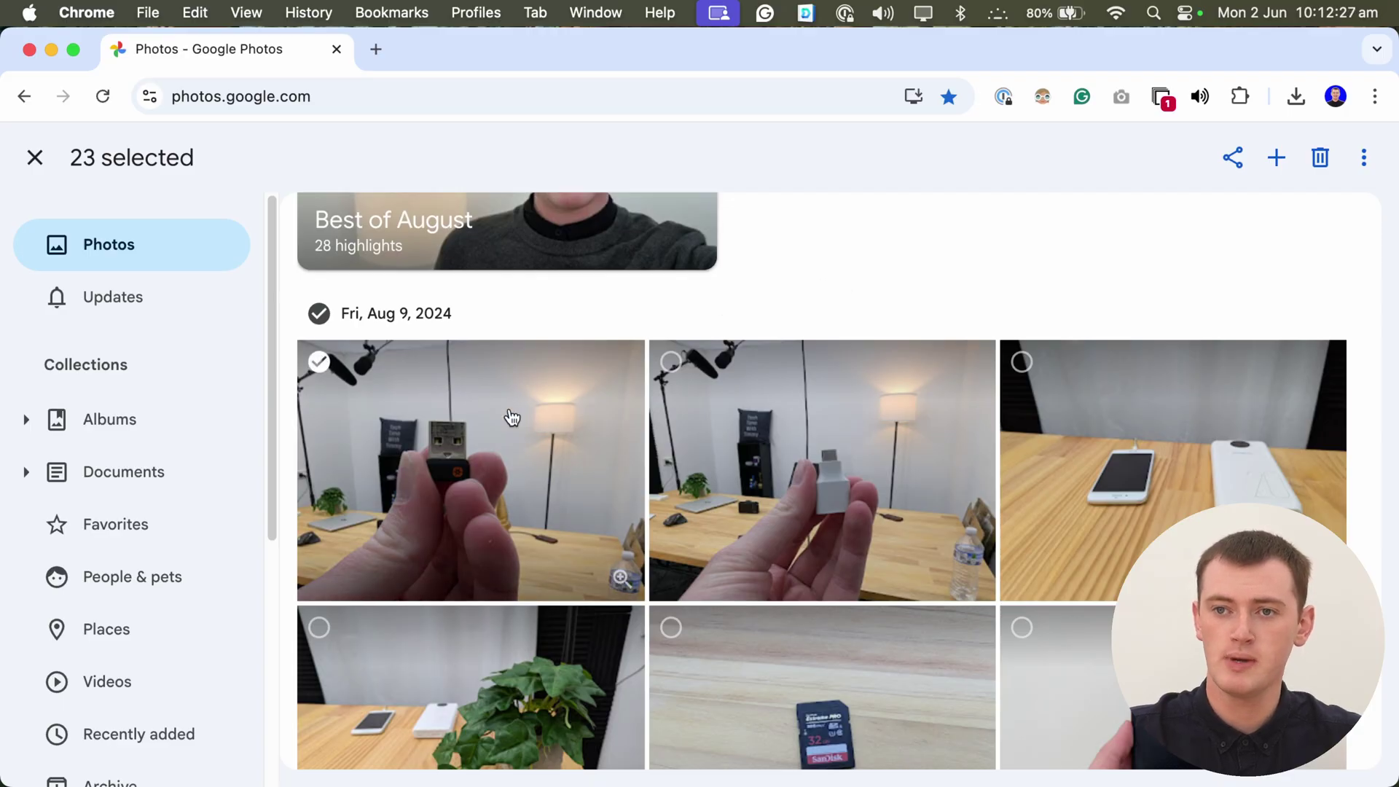
{"action": "left_click", "coordinate": [503, 423]}
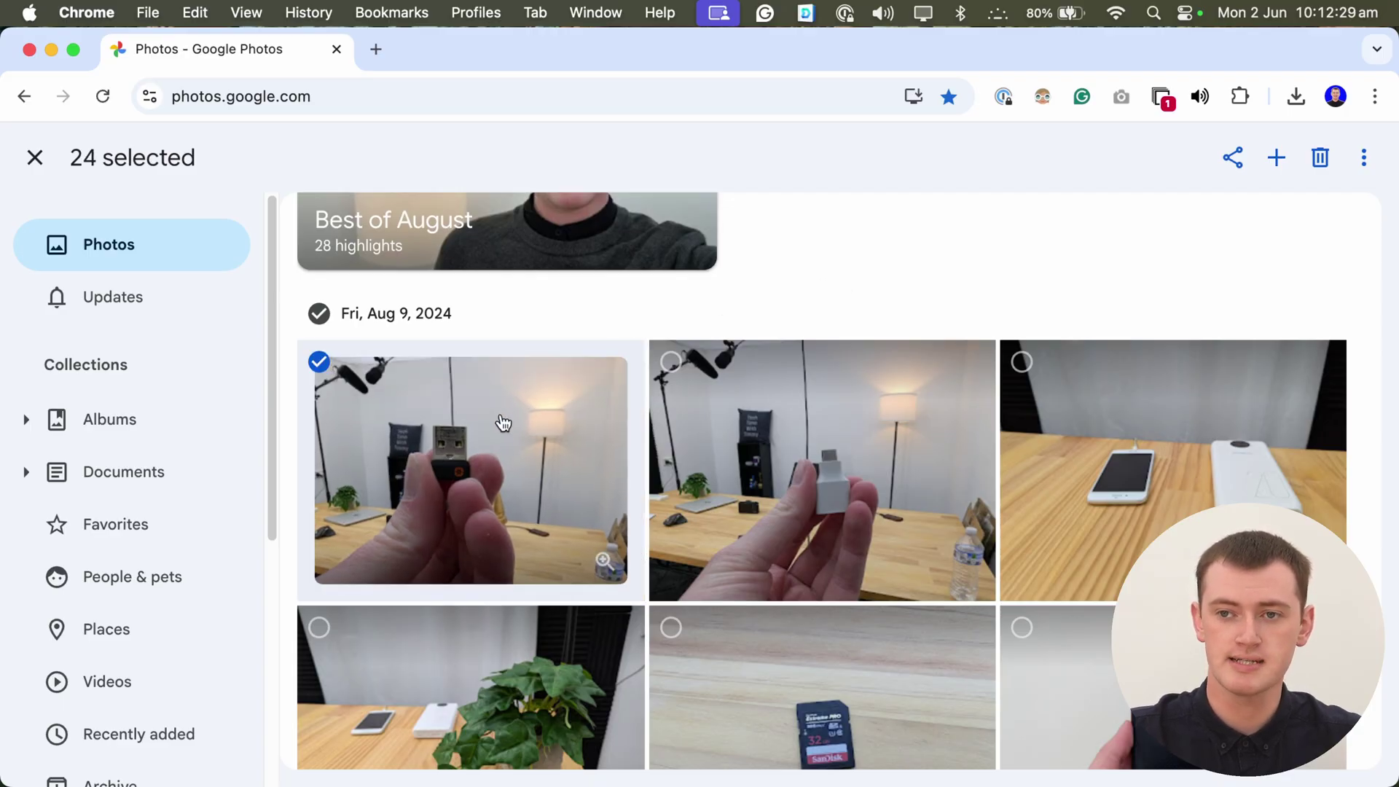
Step: Shift-select the range down to the cat photo above Sat, Jul 27, 2024
{"action": "scroll", "coordinate": [793, 463], "scroll_direction": "down", "scroll_amount": 10}
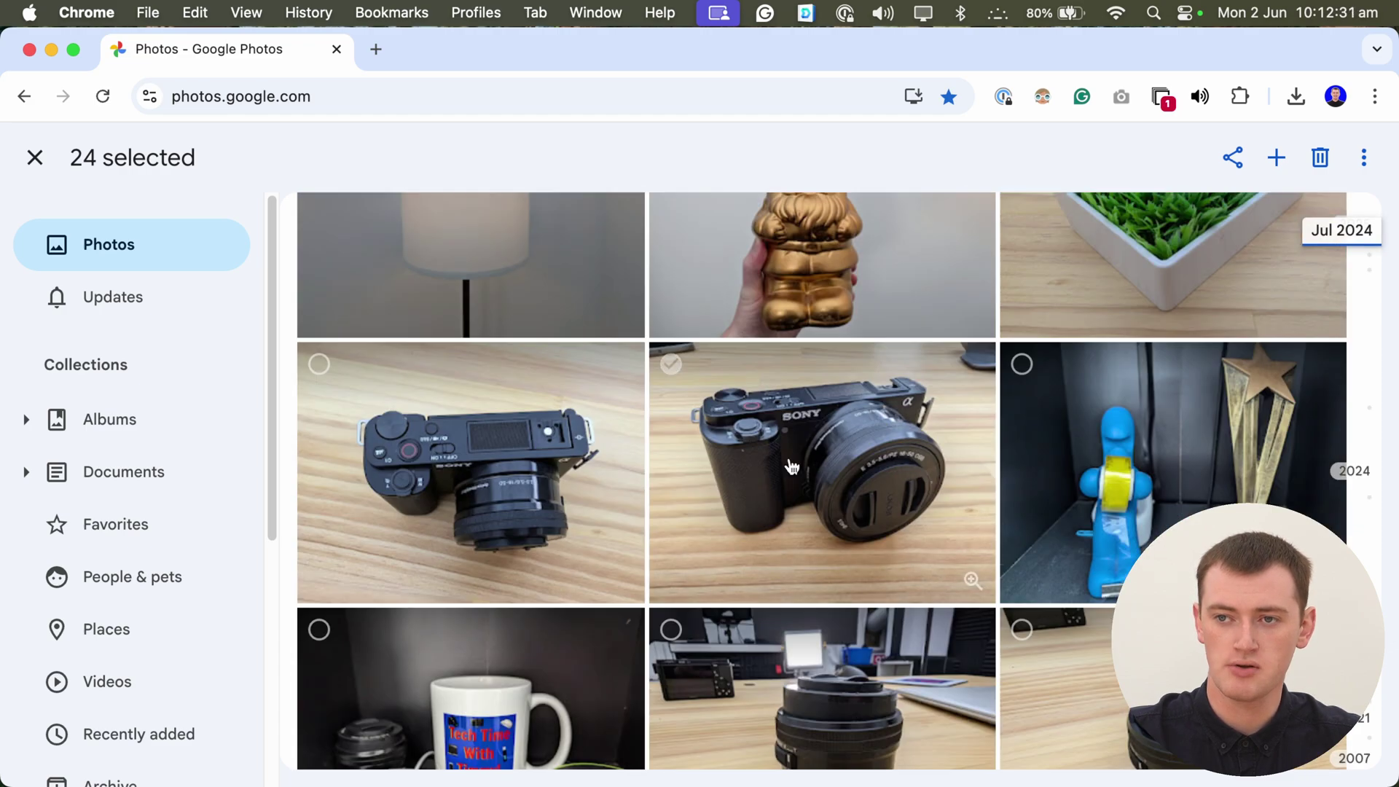
{"action": "scroll", "coordinate": [792, 466], "scroll_direction": "down", "scroll_amount": 15}
{"action": "scroll", "coordinate": [789, 459], "scroll_direction": "down", "scroll_amount": 20}
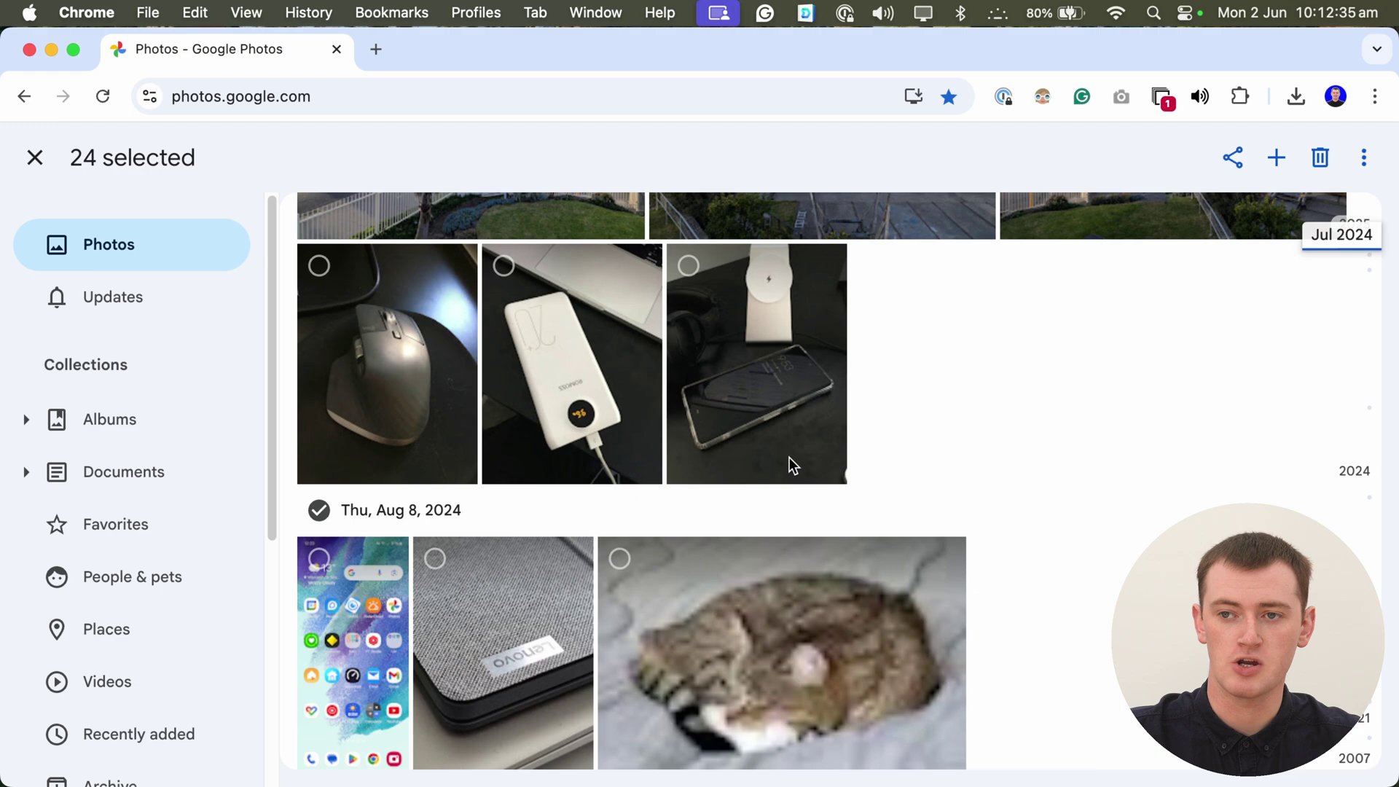
{"action": "scroll", "coordinate": [790, 465], "scroll_direction": "down", "scroll_amount": 20}
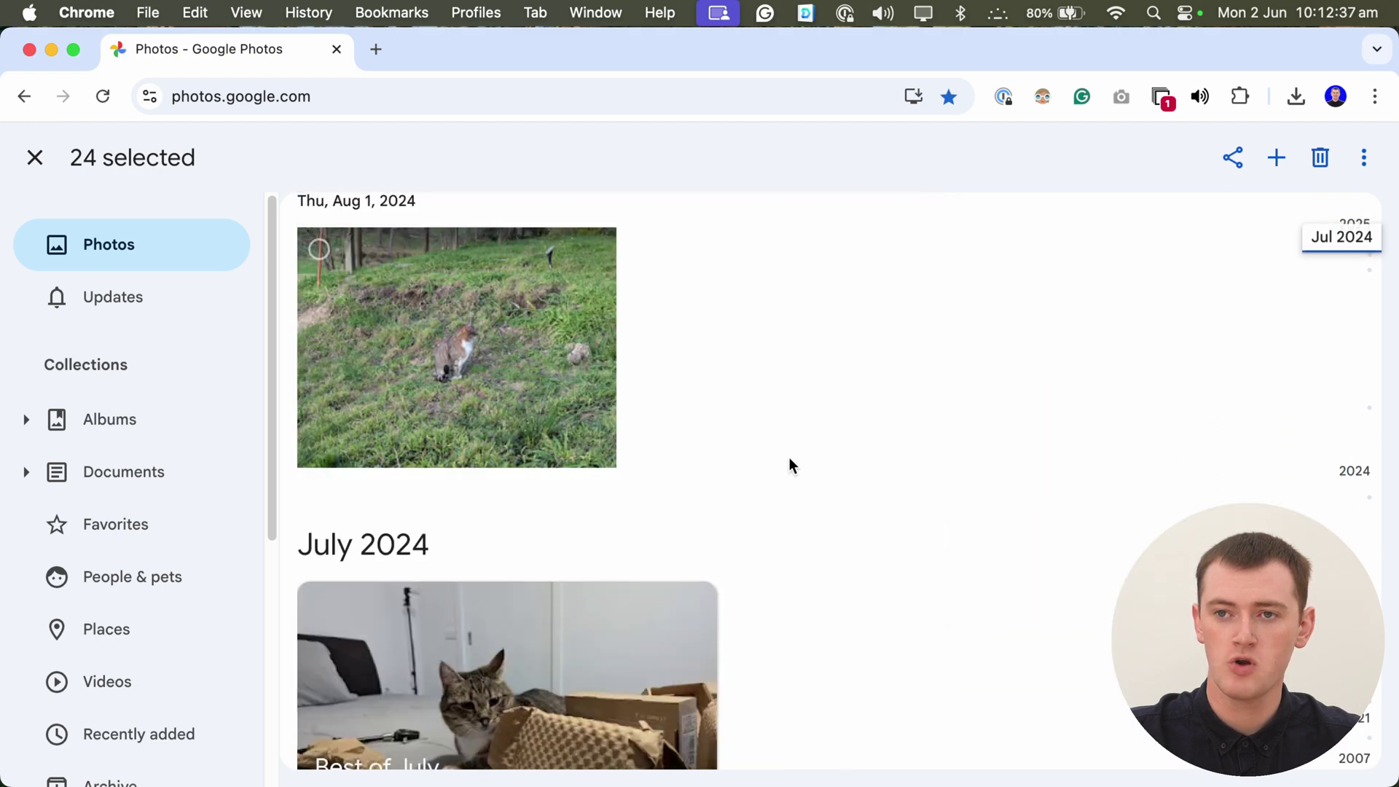
{"action": "scroll", "coordinate": [789, 466], "scroll_direction": "down", "scroll_amount": 15}
{"action": "scroll", "coordinate": [790, 466], "scroll_direction": "down", "scroll_amount": 12}
{"action": "scroll", "coordinate": [788, 459], "scroll_direction": "up", "scroll_amount": 4}
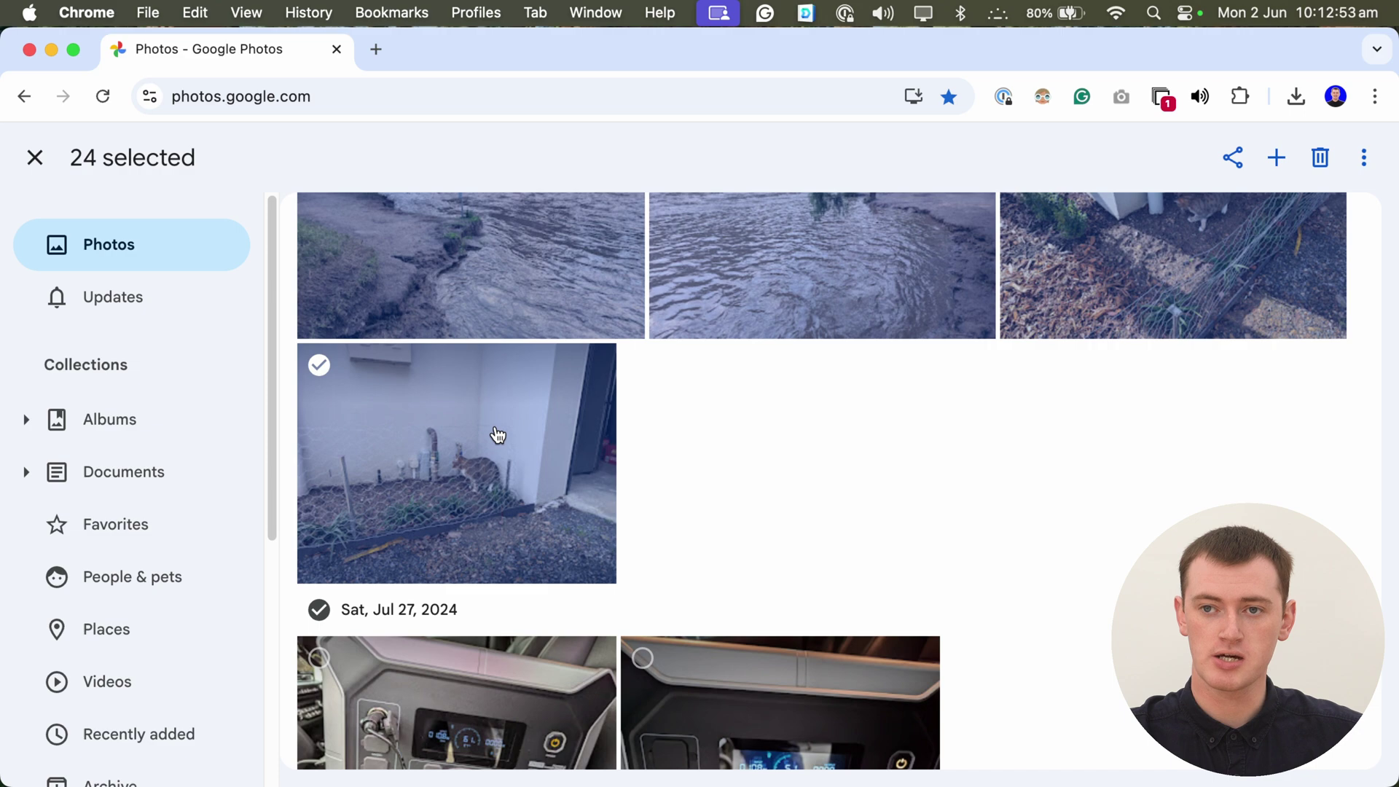
{"action": "left_click", "coordinate": [498, 435], "text": "shift"}
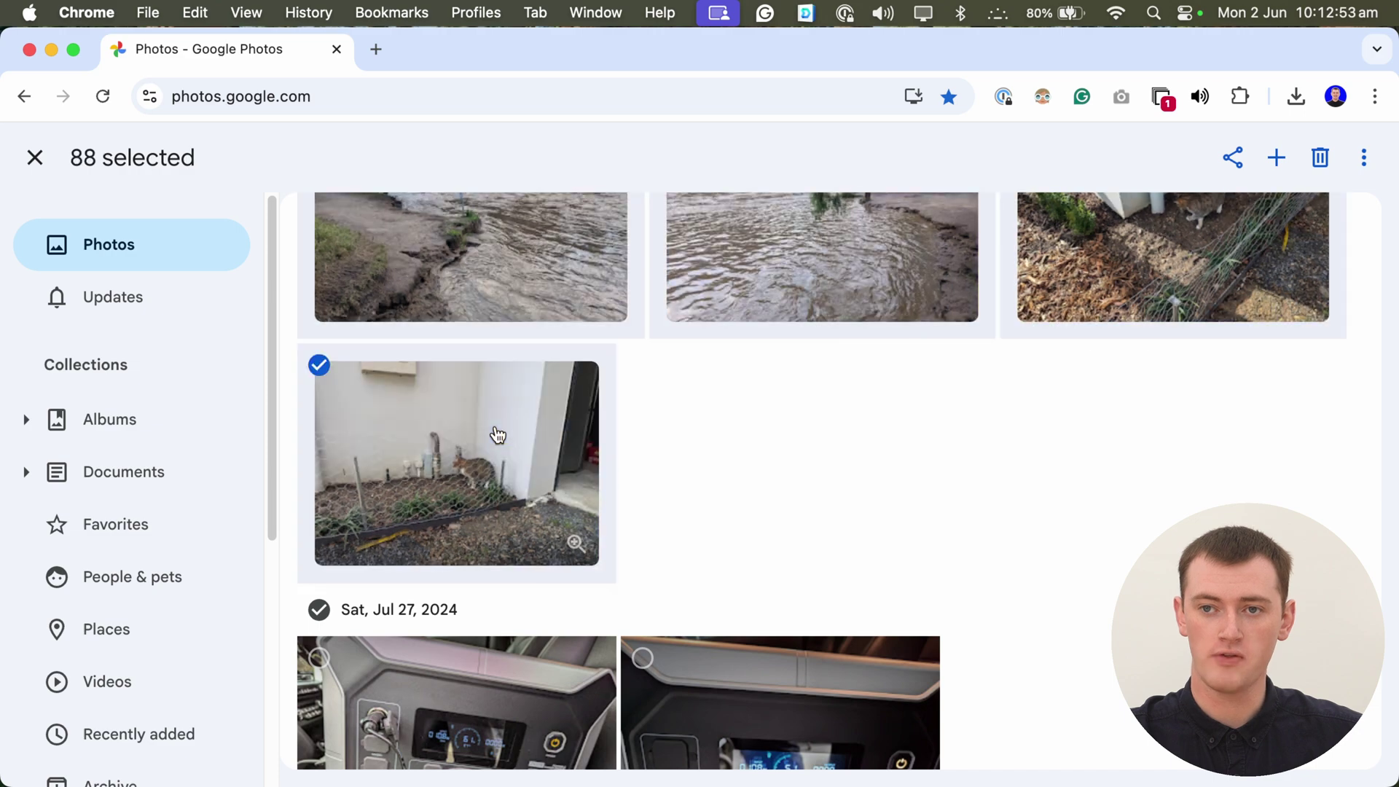
Step: Scroll back up through the 88 selected photos toward the Aug 9 group
{"action": "scroll", "coordinate": [788, 448], "scroll_direction": "up", "scroll_amount": 2}
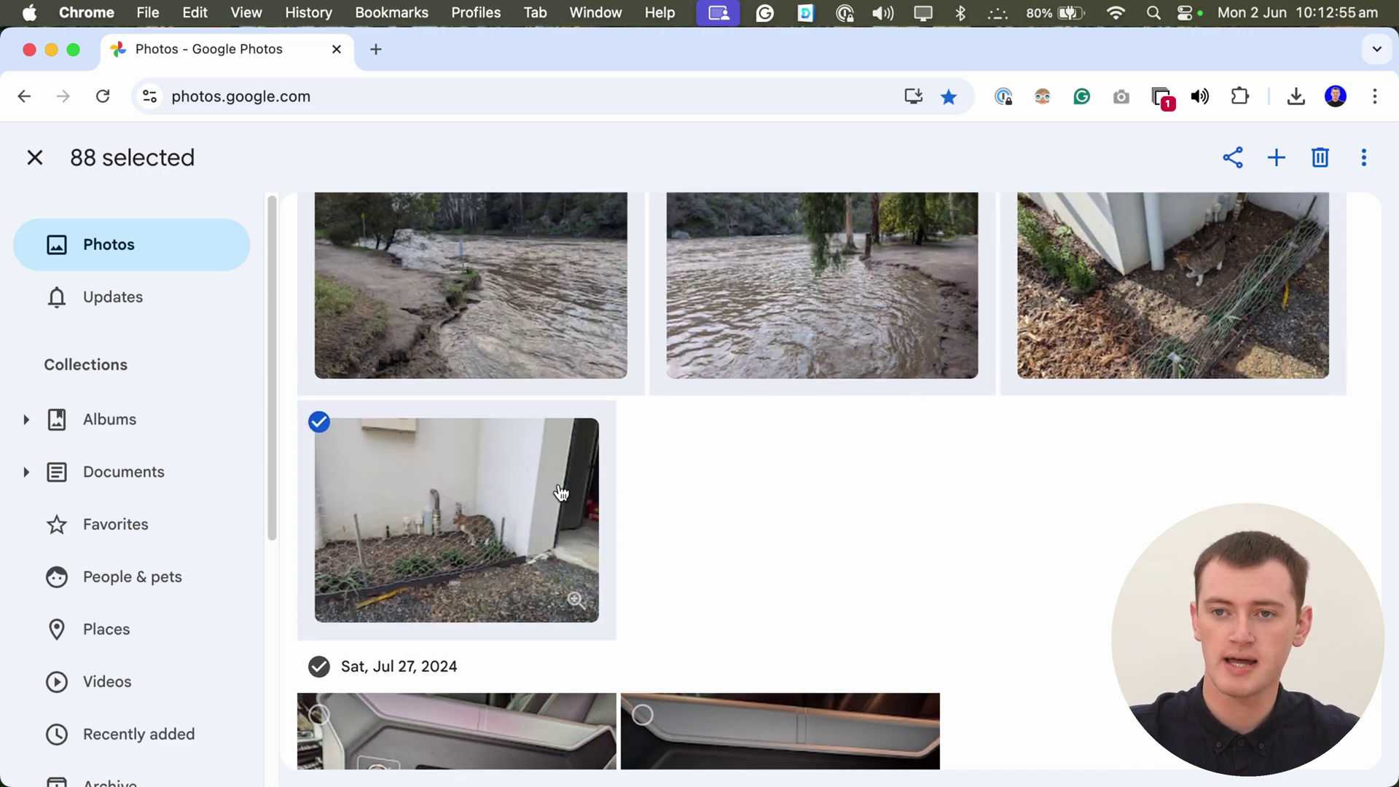
{"action": "scroll", "coordinate": [858, 476], "scroll_direction": "up", "scroll_amount": 10}
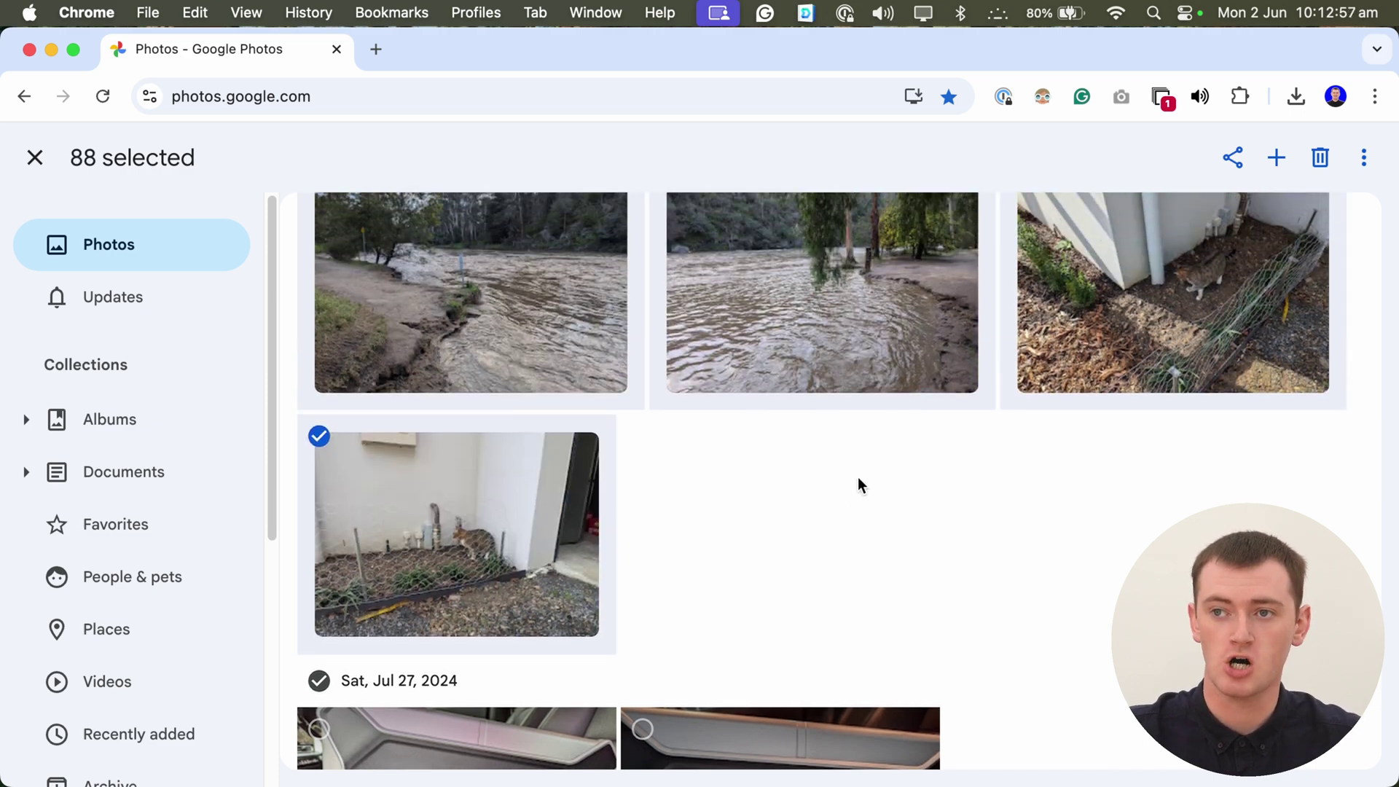
{"action": "scroll", "coordinate": [808, 380], "scroll_direction": "up", "scroll_amount": 15}
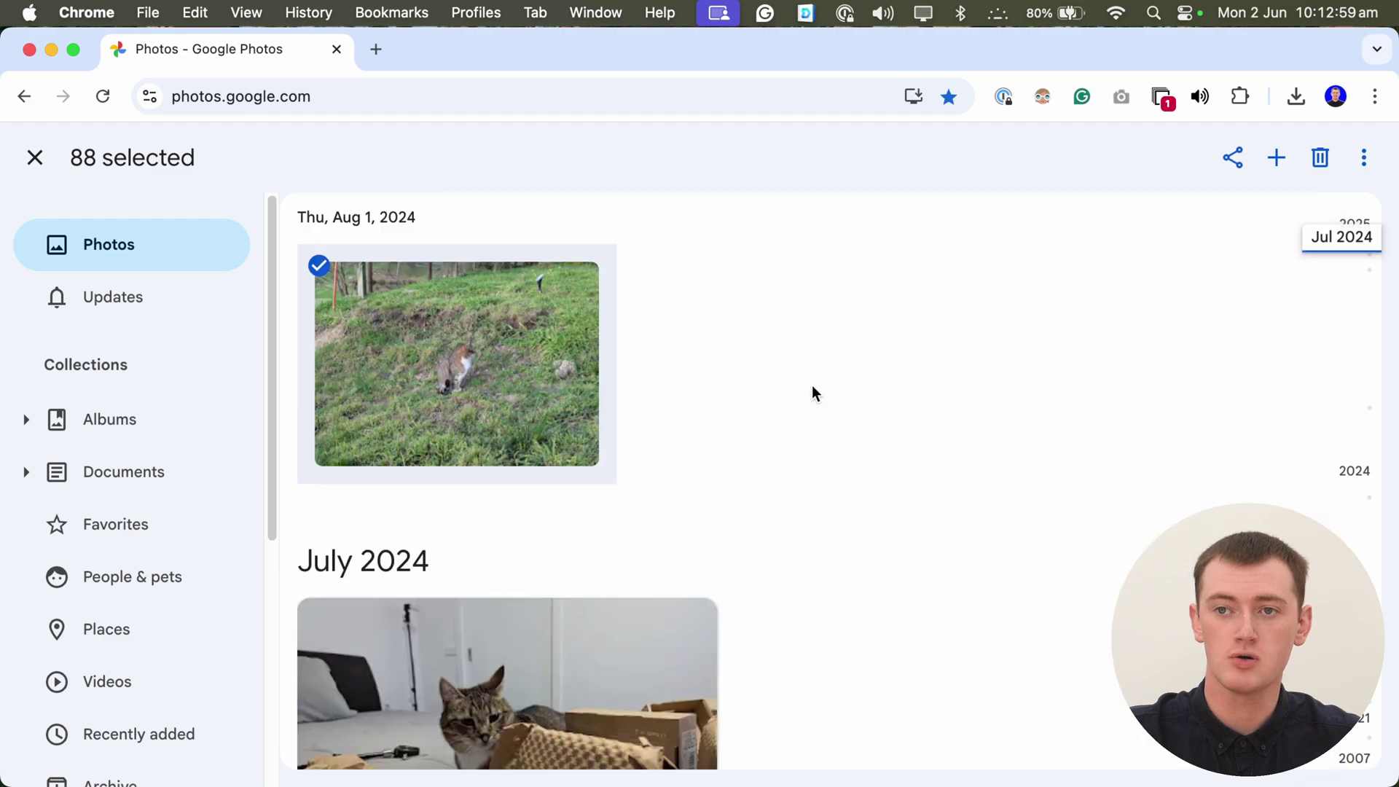
{"action": "scroll", "coordinate": [815, 394], "scroll_direction": "up", "scroll_amount": 15}
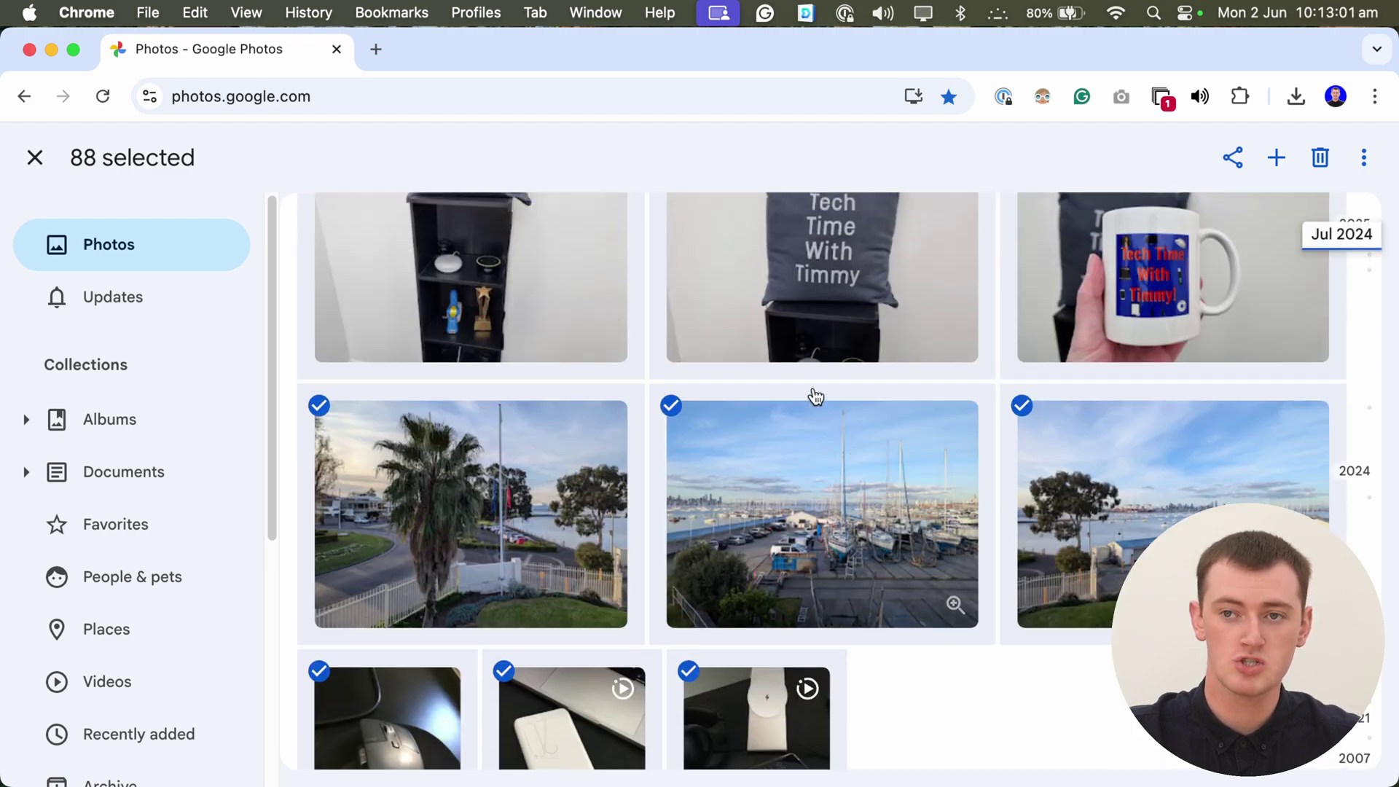
{"action": "scroll", "coordinate": [816, 396], "scroll_direction": "up", "scroll_amount": 15}
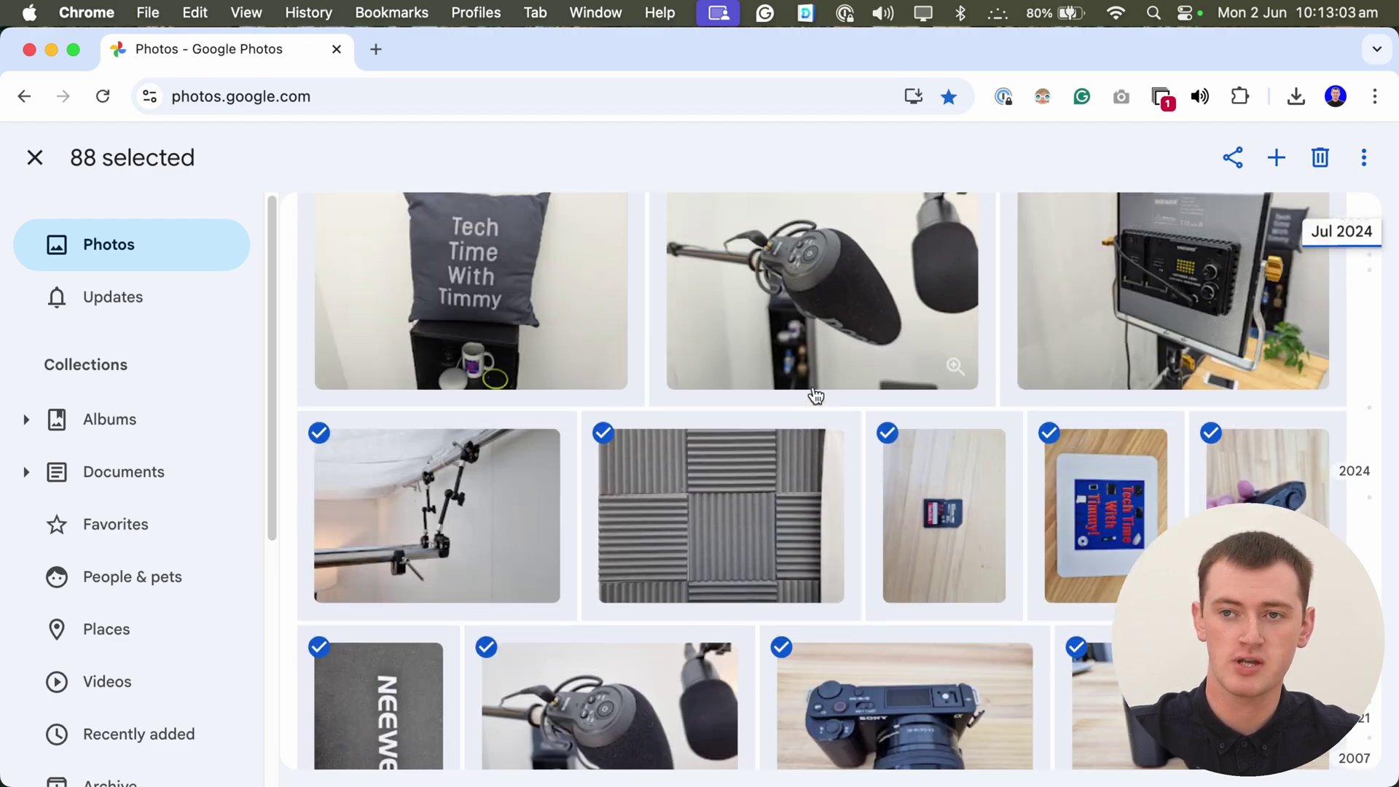
{"action": "scroll", "coordinate": [814, 388], "scroll_direction": "up", "scroll_amount": 15}
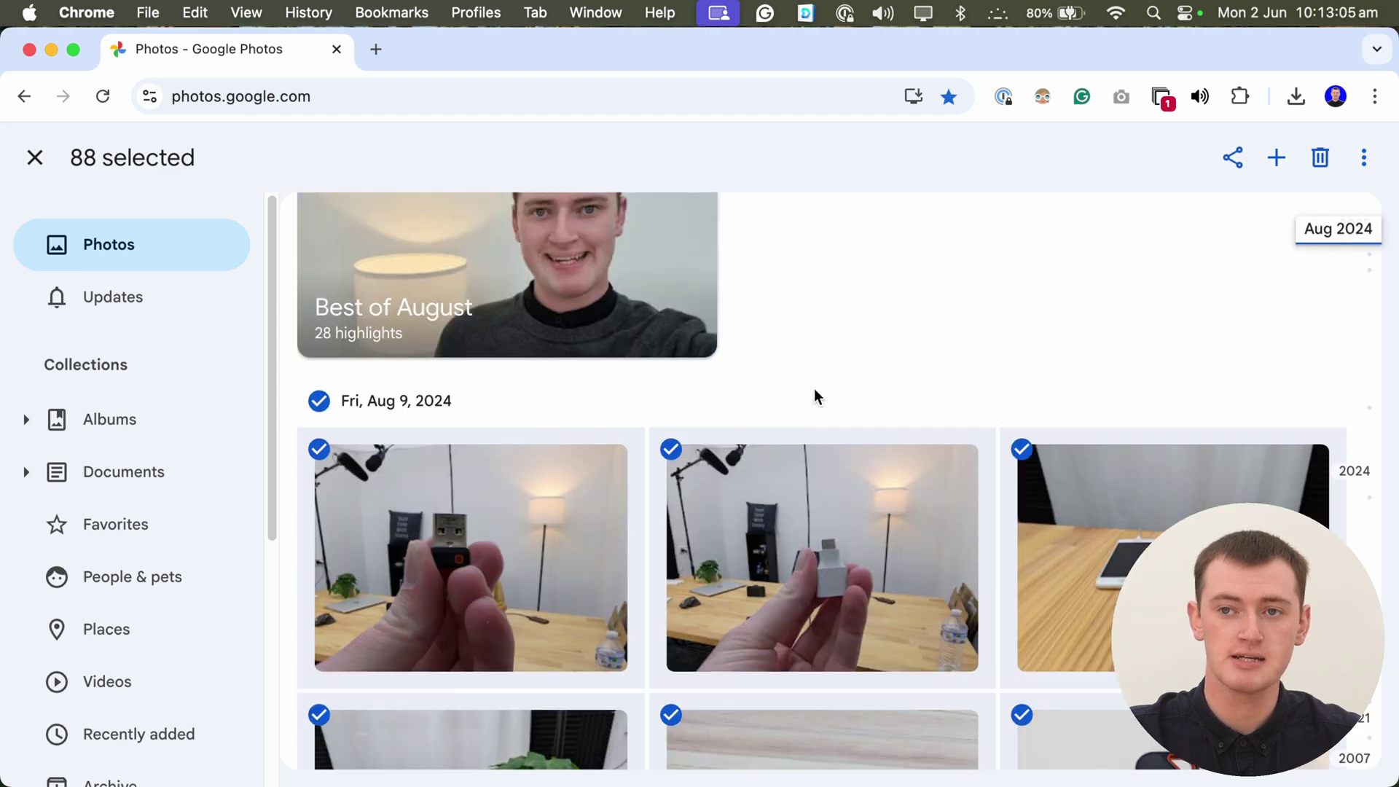